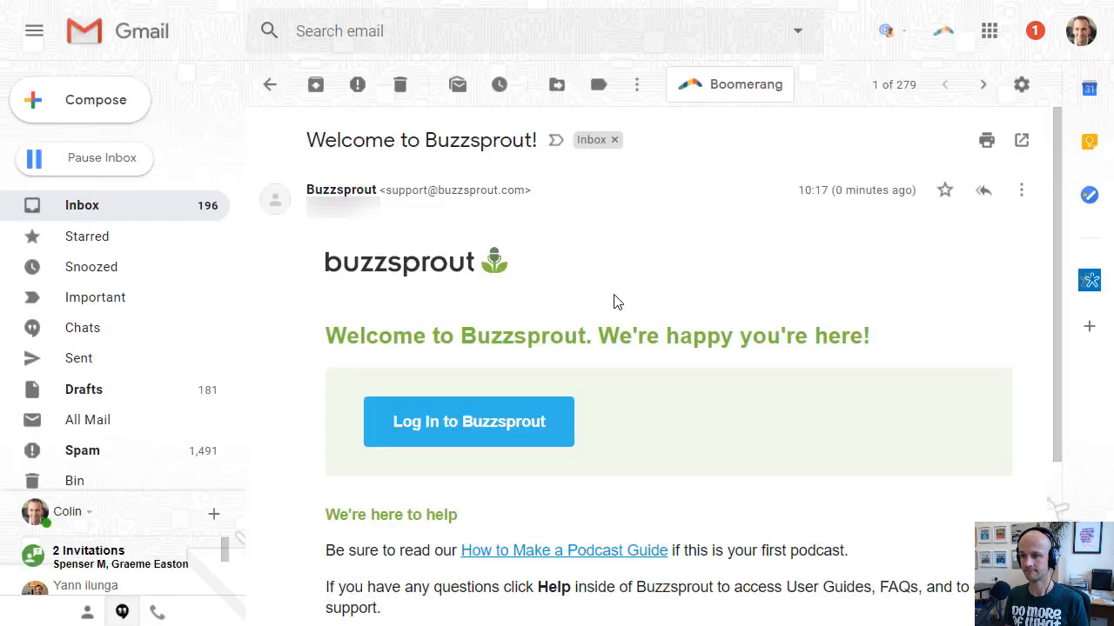
Log in to Buzzsprout from the welcome email, set a new account password and save the login in LastPass.
left_click(456, 426)
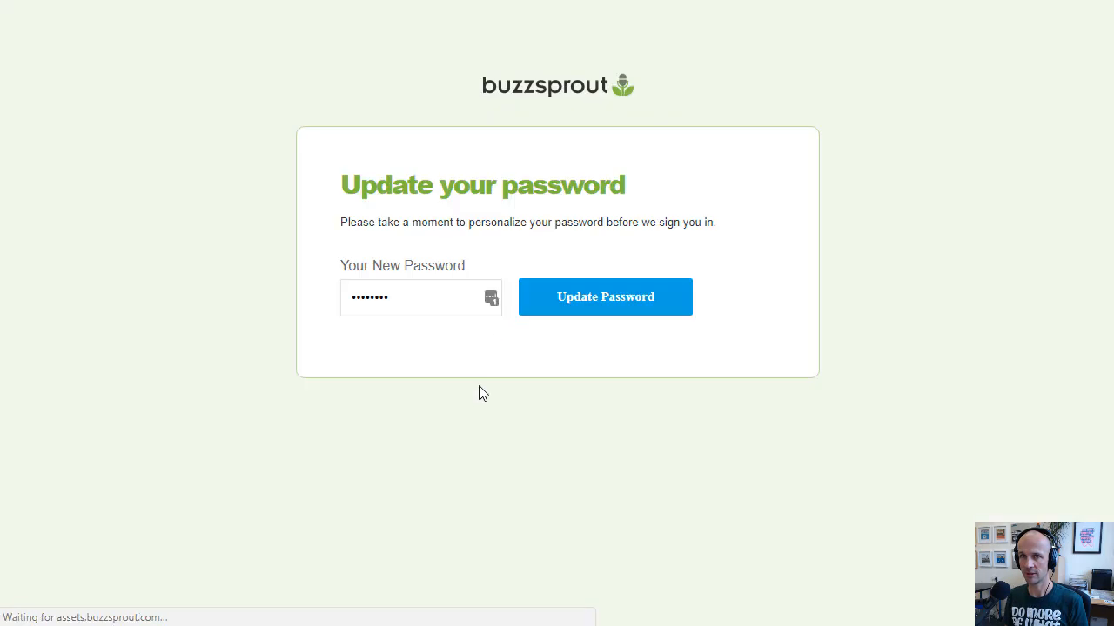
left_click_drag(416, 298, 217, 296)
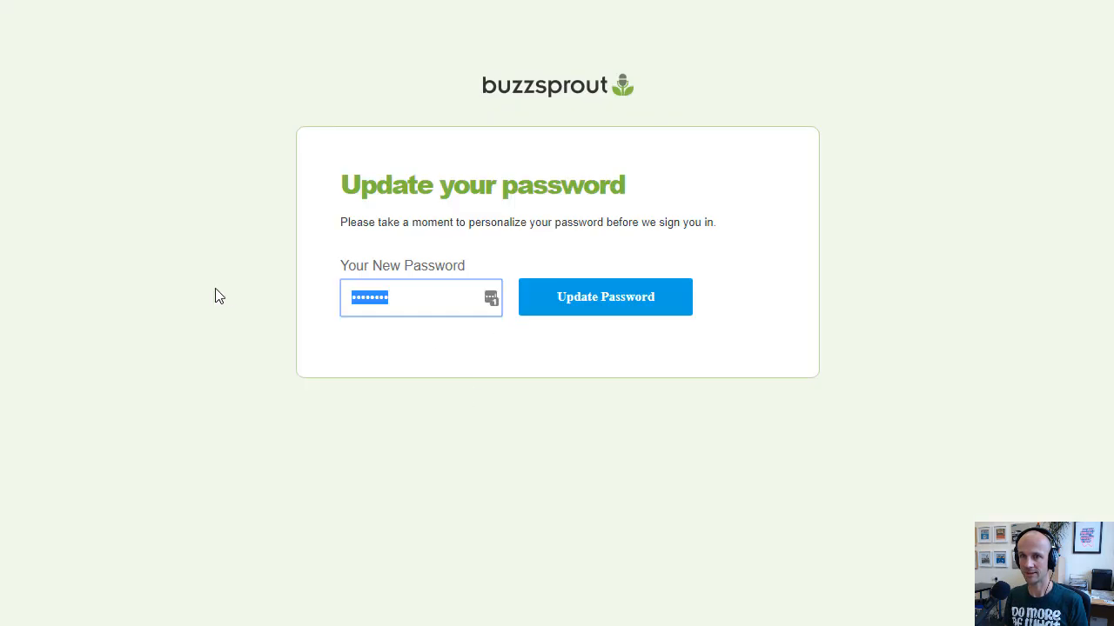
type("••••")
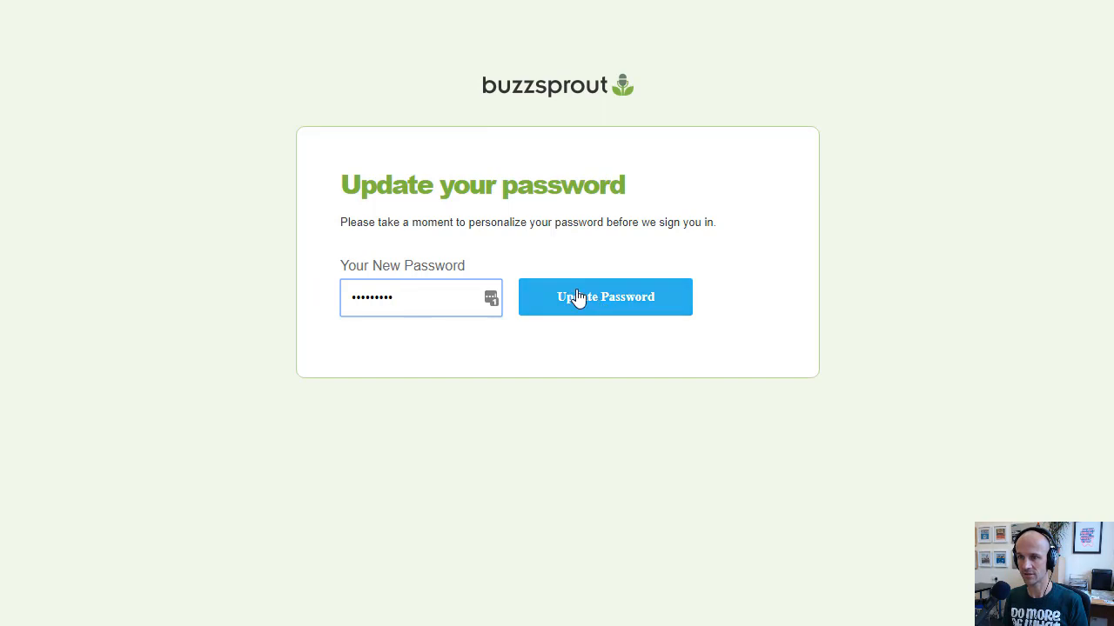
left_click(614, 303)
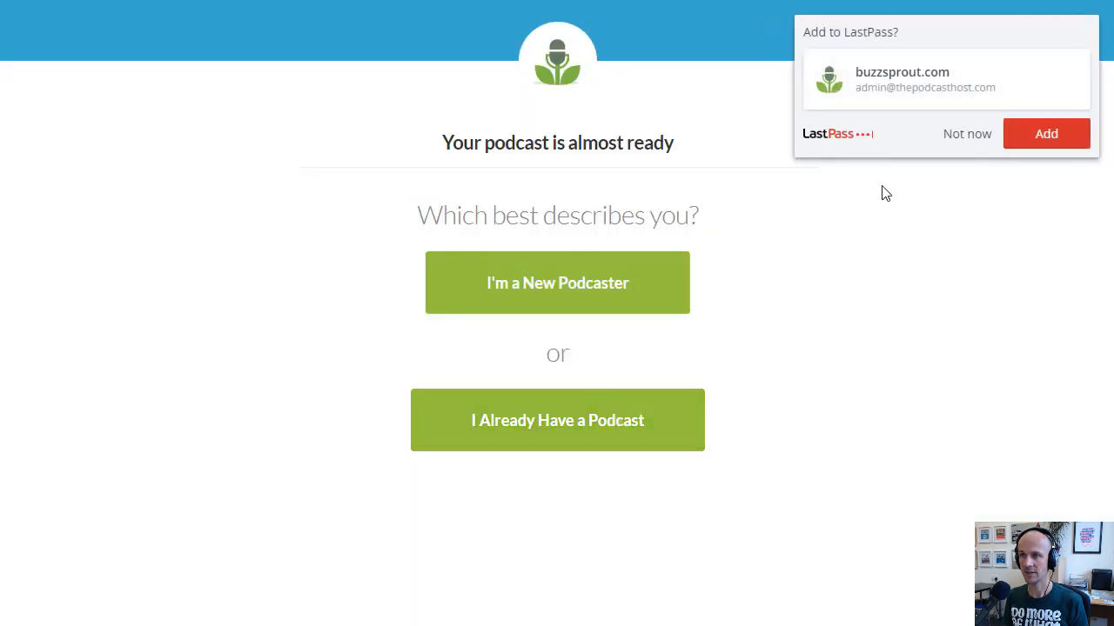
left_click(1035, 145)
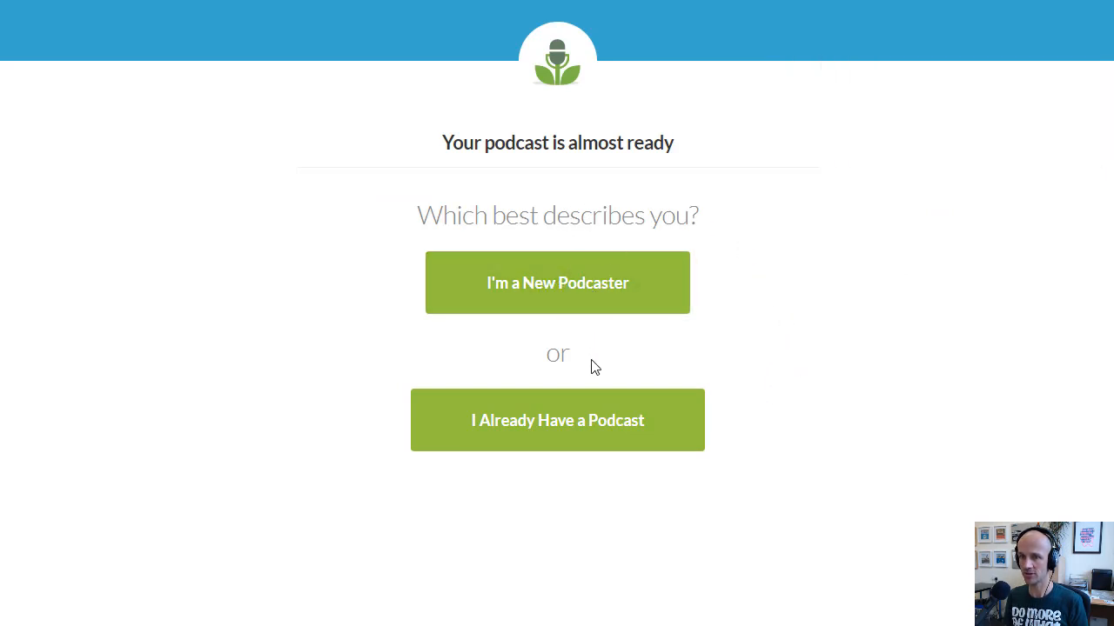
Choose the option for already having a podcast and search iTunes for "Podcraft".
left_click(554, 432)
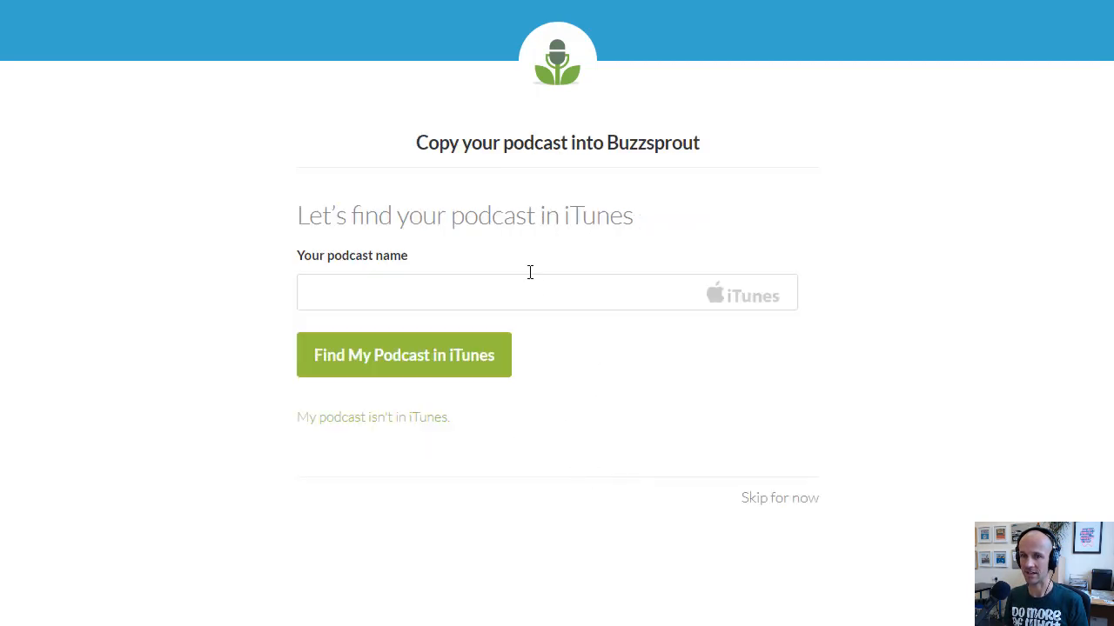
left_click(423, 295)
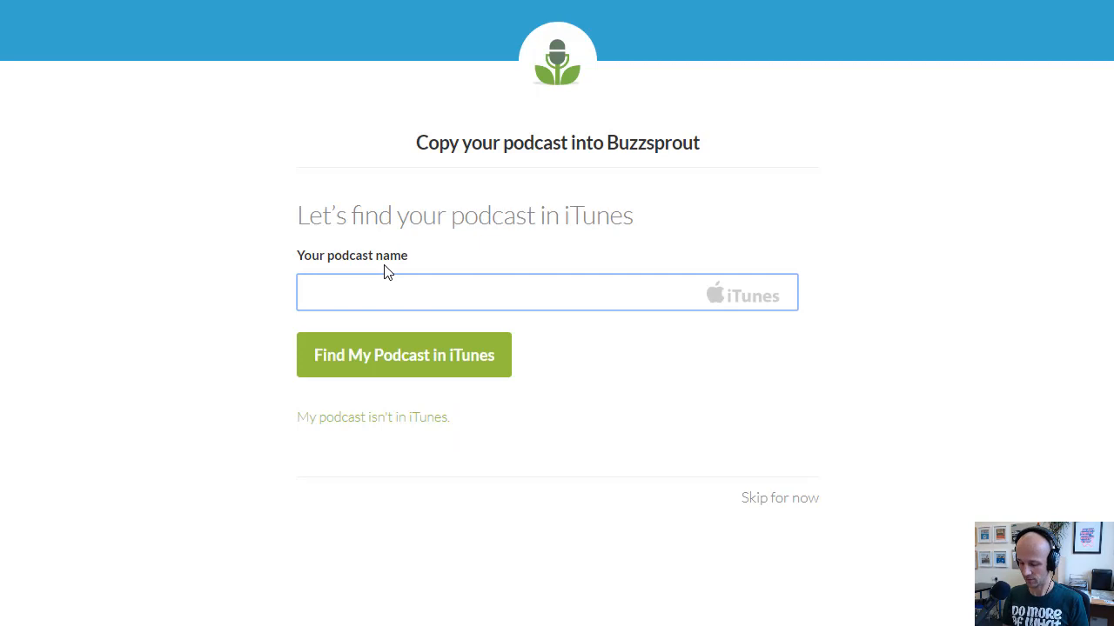
type("P")
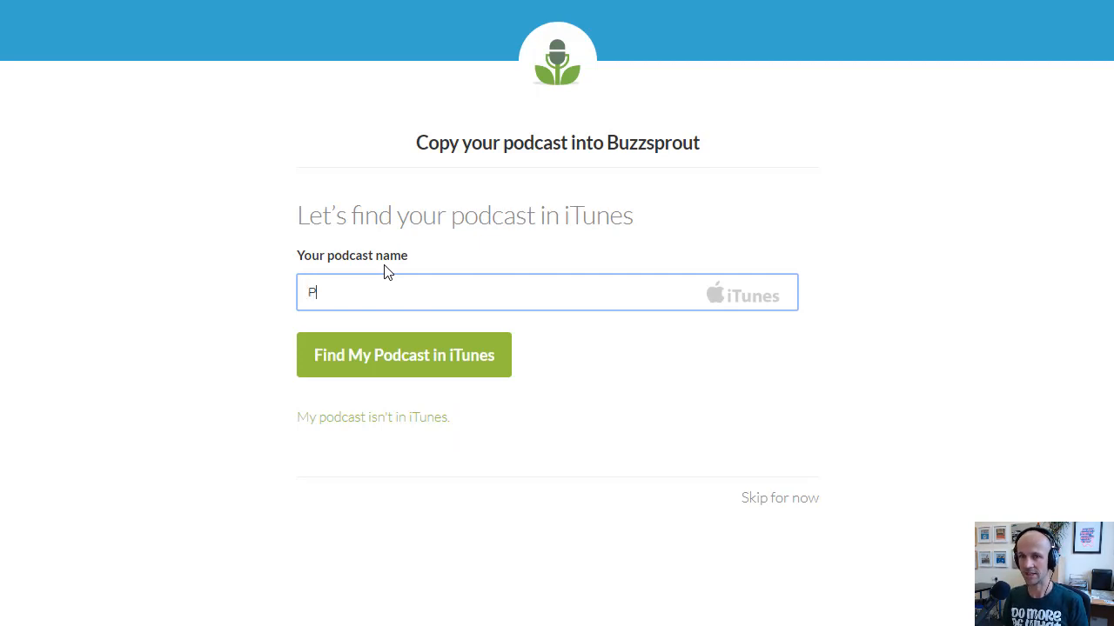
type("odcraft")
key("Return")
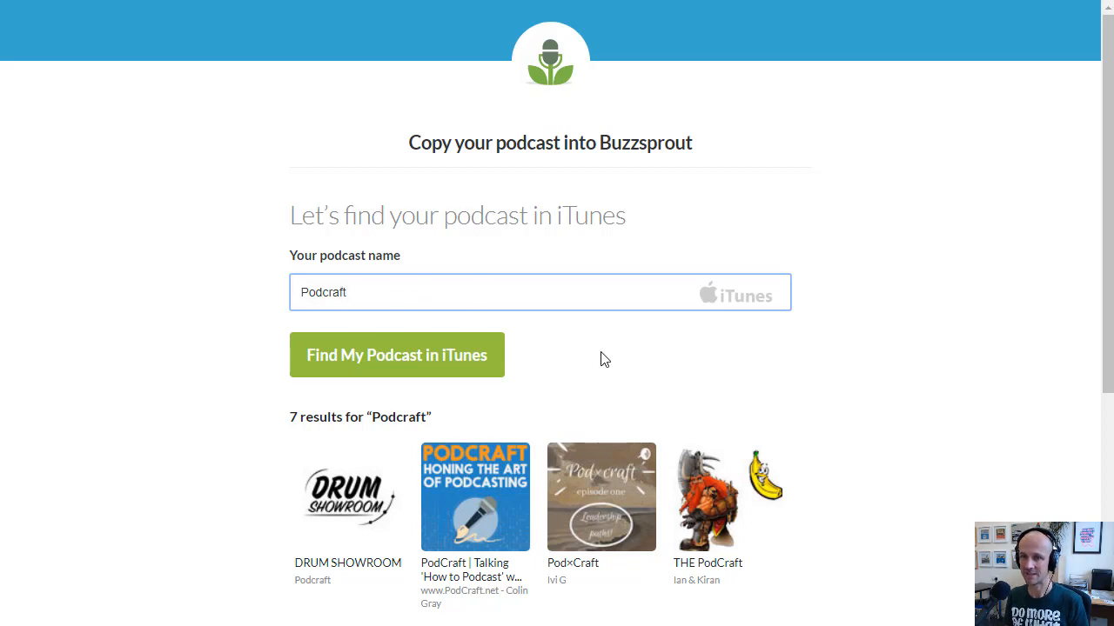
Copy two episodes of "PodCraft | Talking 'How to Podcast'" into Buzzsprout and open the imported podcast.
scroll(483, 504, "down", 2)
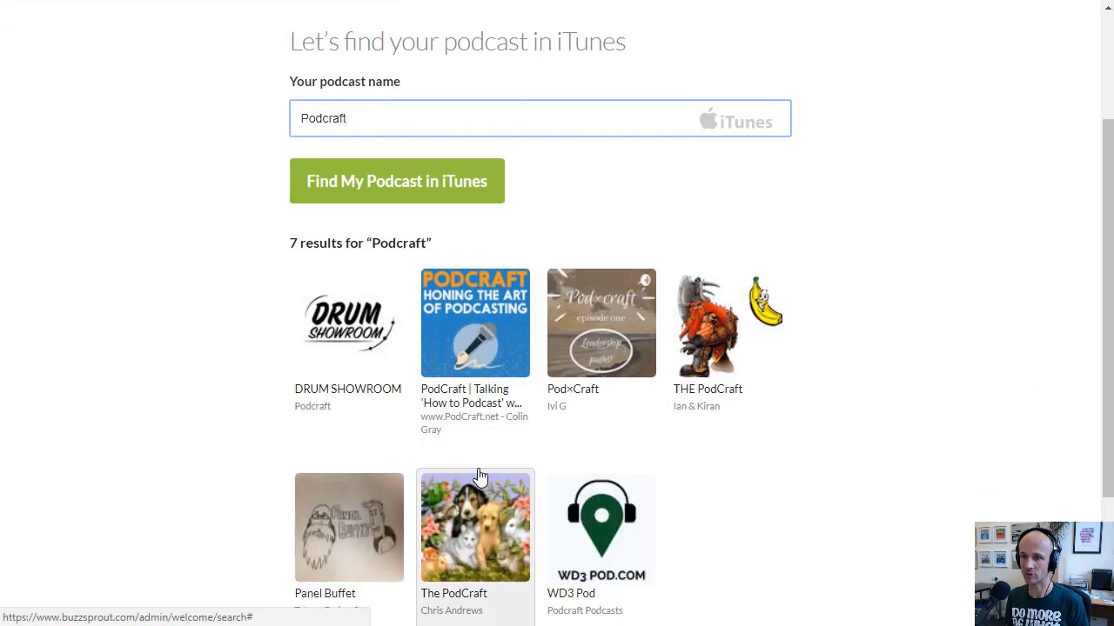
left_click(485, 347)
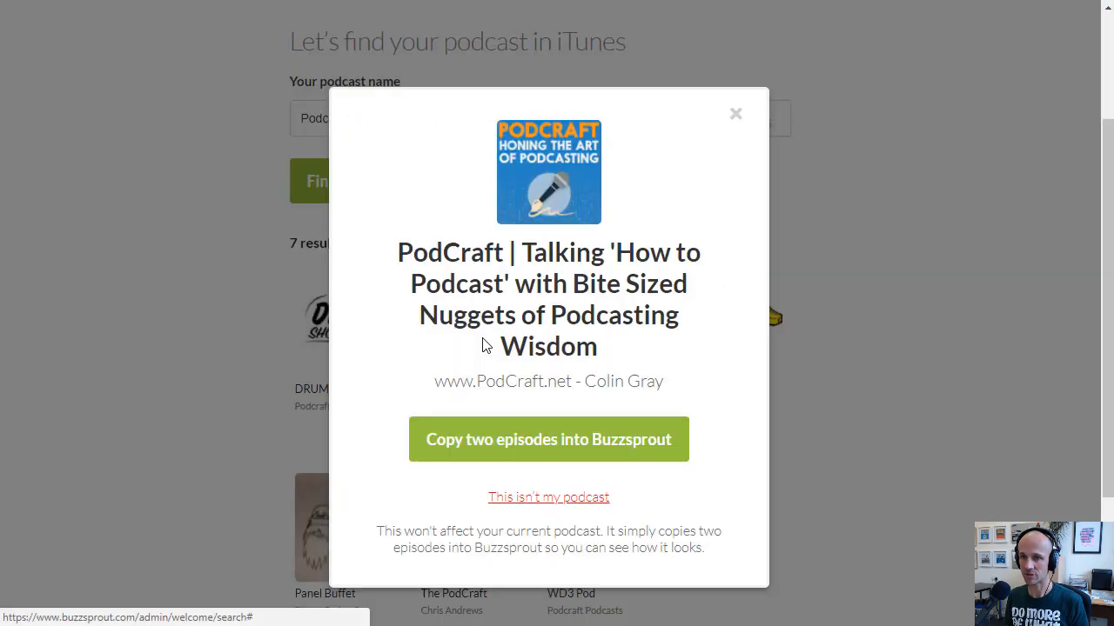
left_click(553, 445)
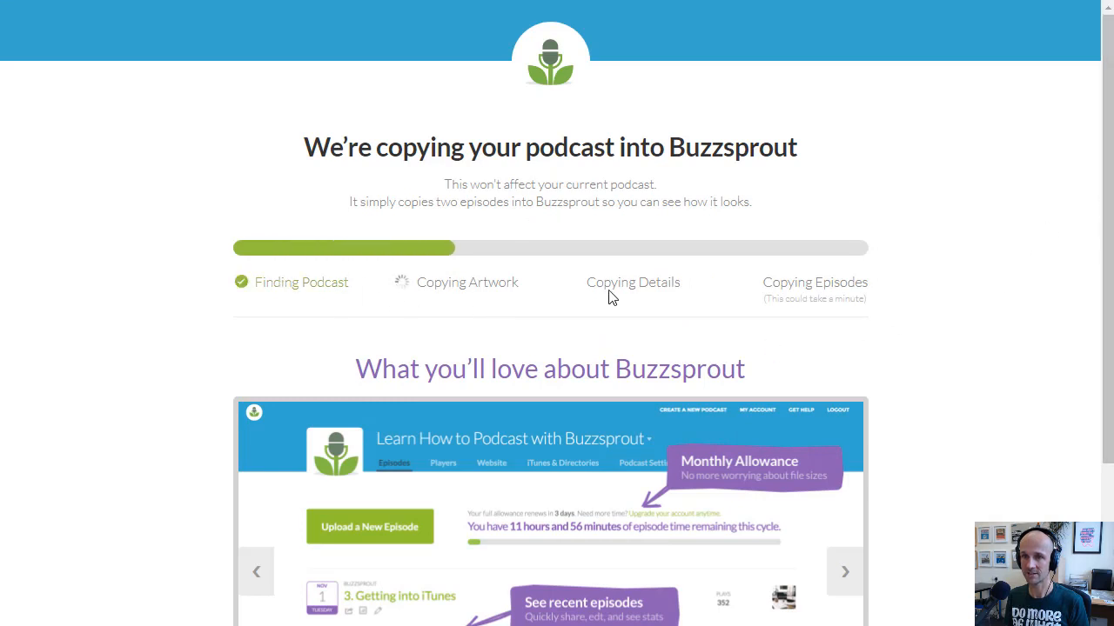
scroll(1106, 235, "down", 3)
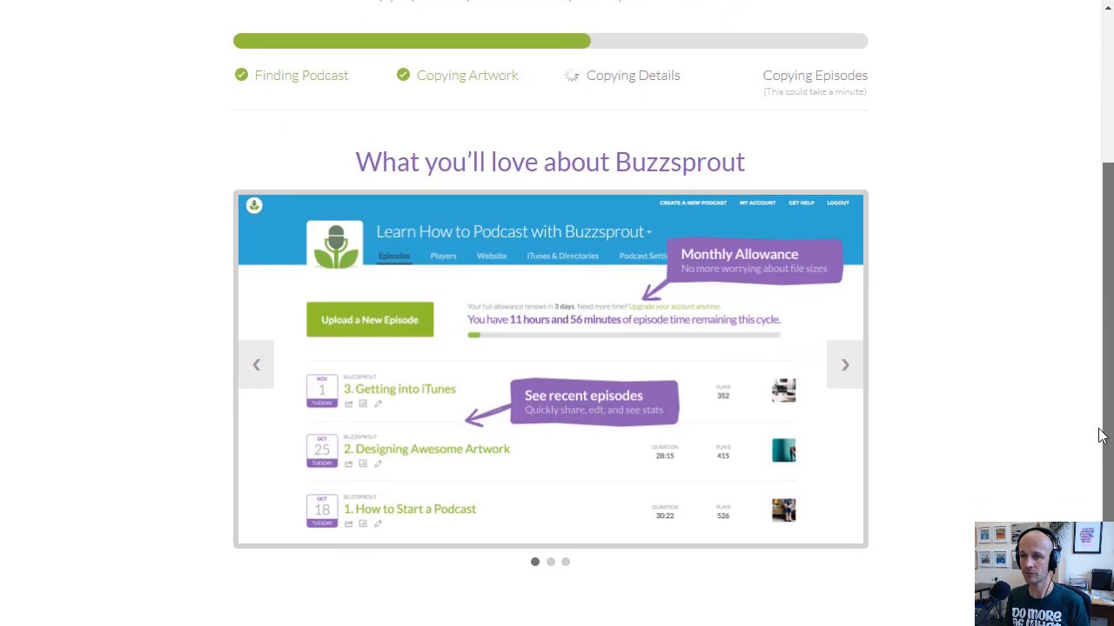
scroll(1101, 435, "up", 3)
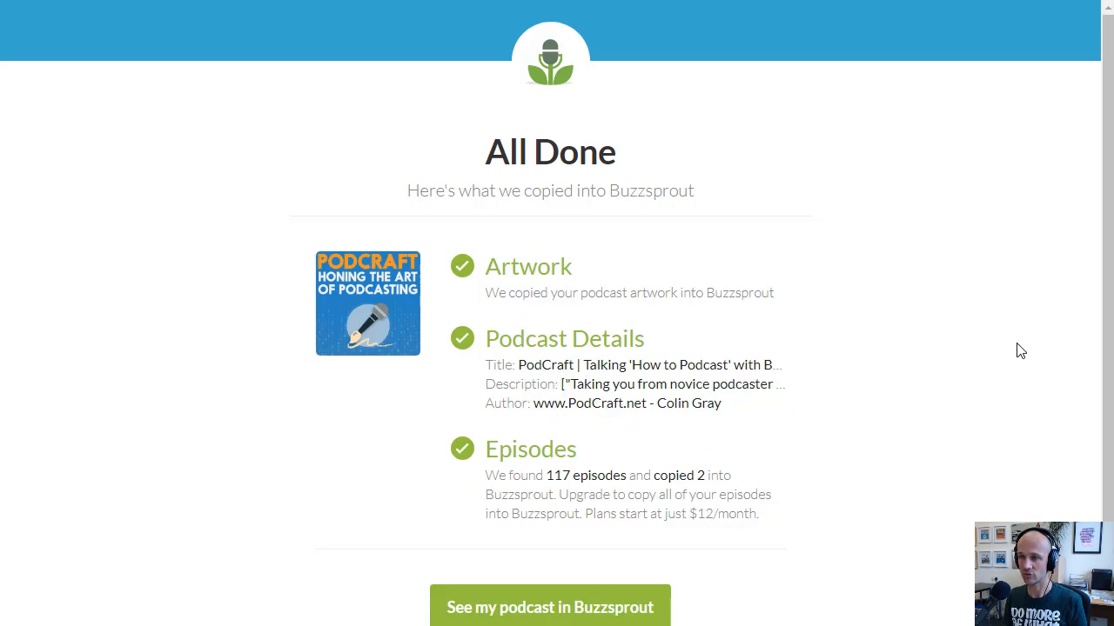
left_click_drag(1103, 293, 1107, 343)
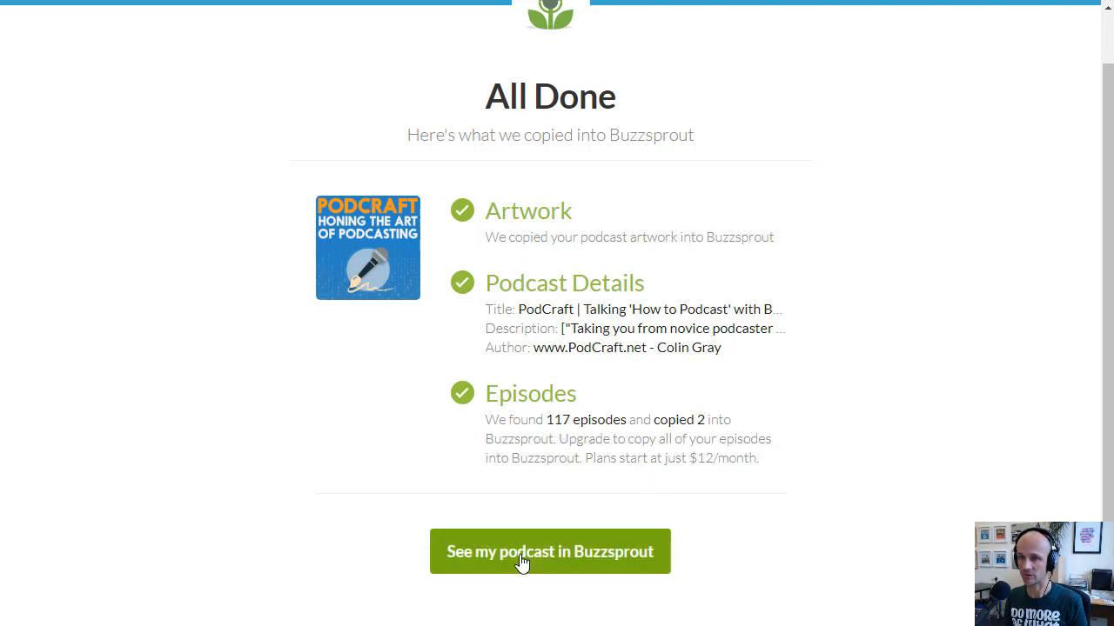
left_click(548, 555)
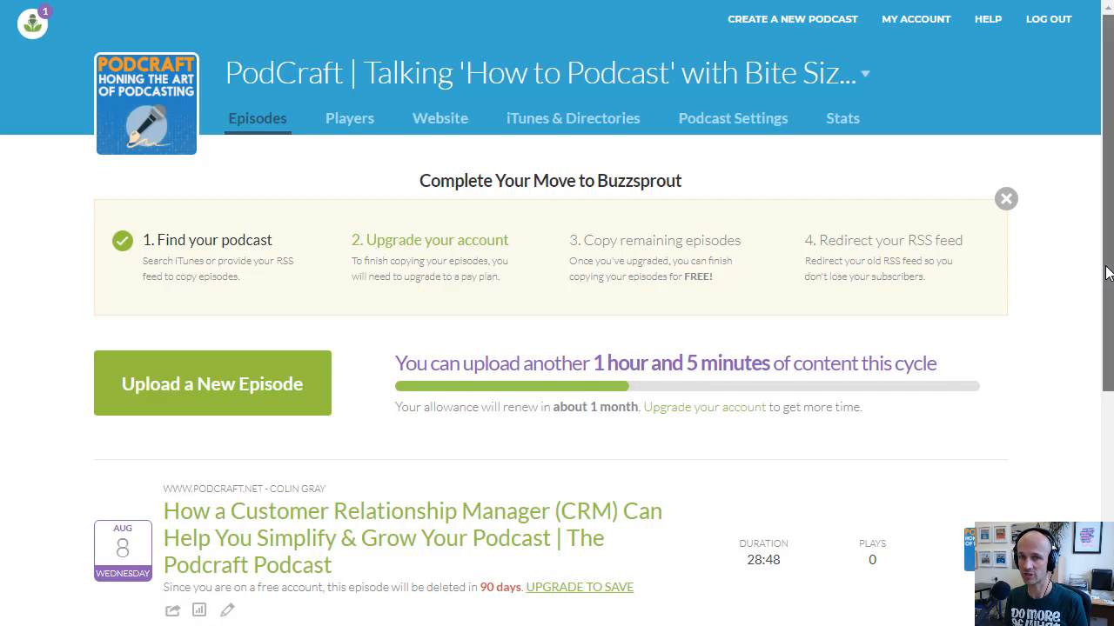
Review the copied episodes and look over the paid plans offered for upgrading the account.
left_click_drag(1106, 277, 1107, 456)
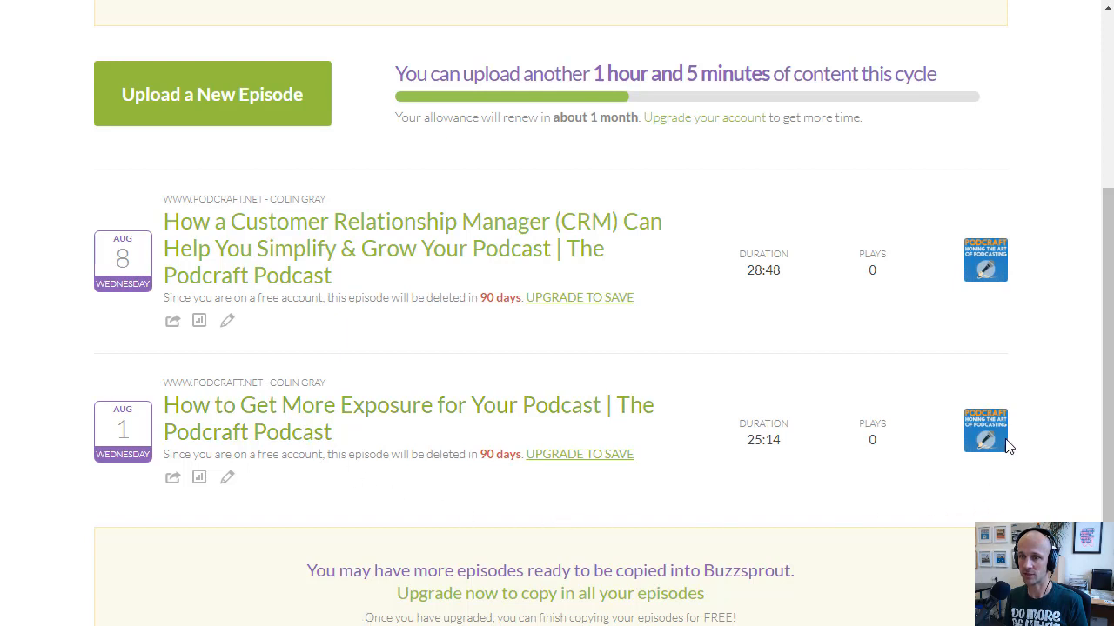
left_click_drag(1106, 431, 1094, 236)
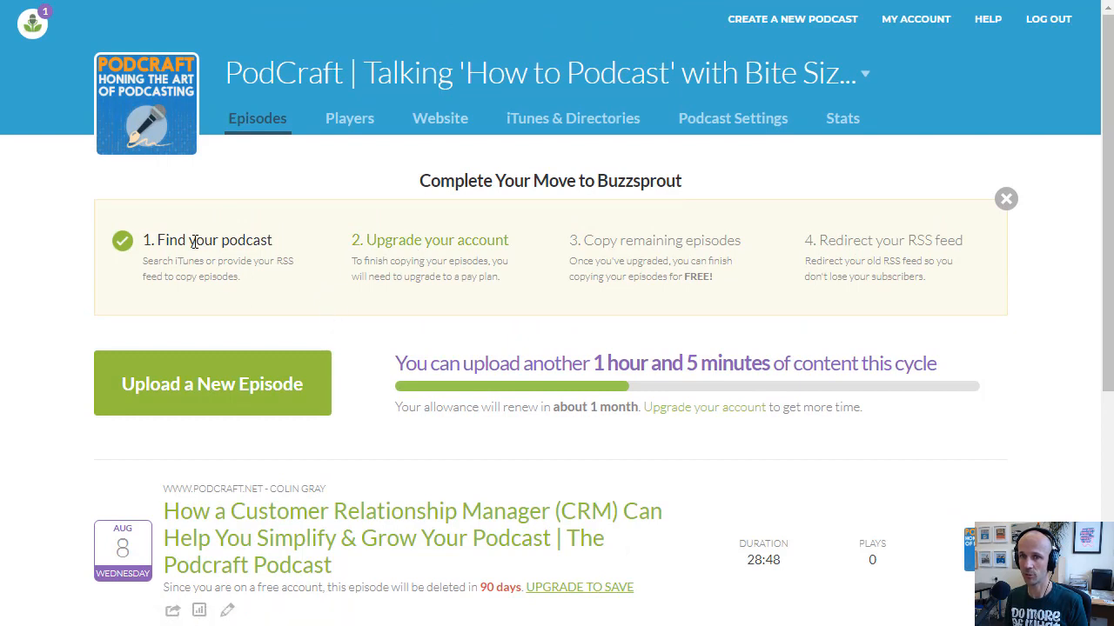
left_click(440, 246)
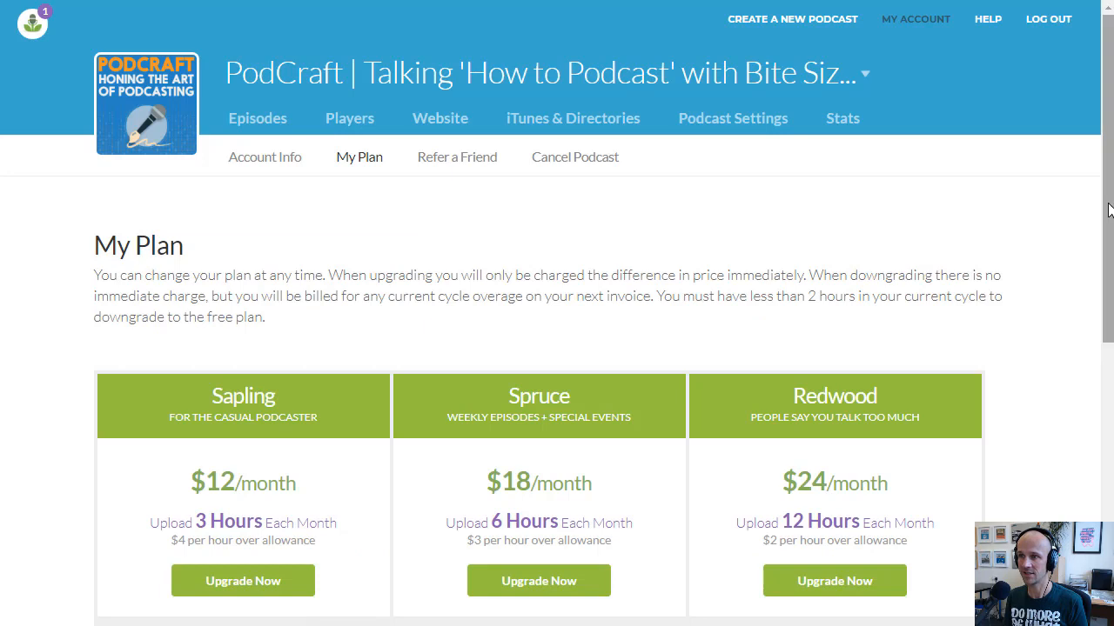
left_click_drag(1109, 209, 1081, 316)
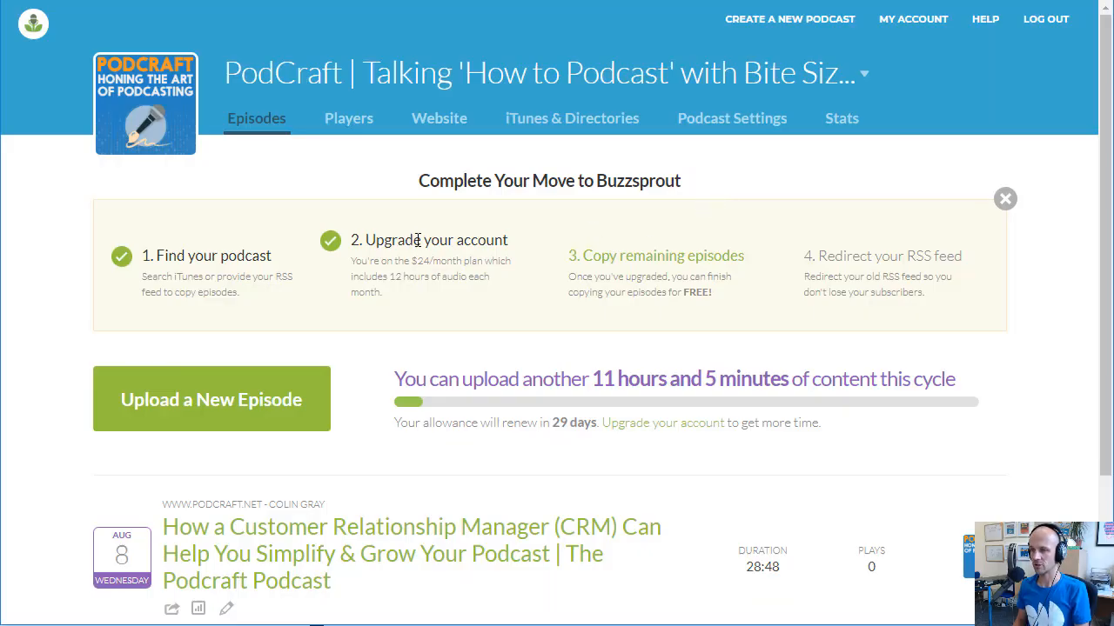
Check for the podcast's remaining episodes and copy them into Buzzsprout.
left_click(648, 261)
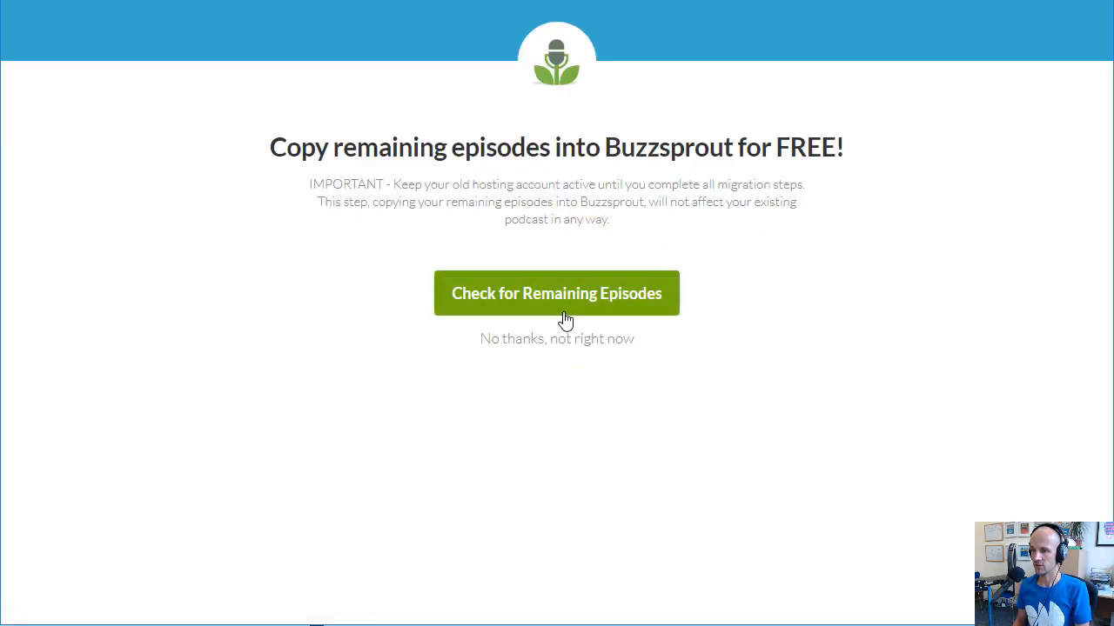
left_click(562, 309)
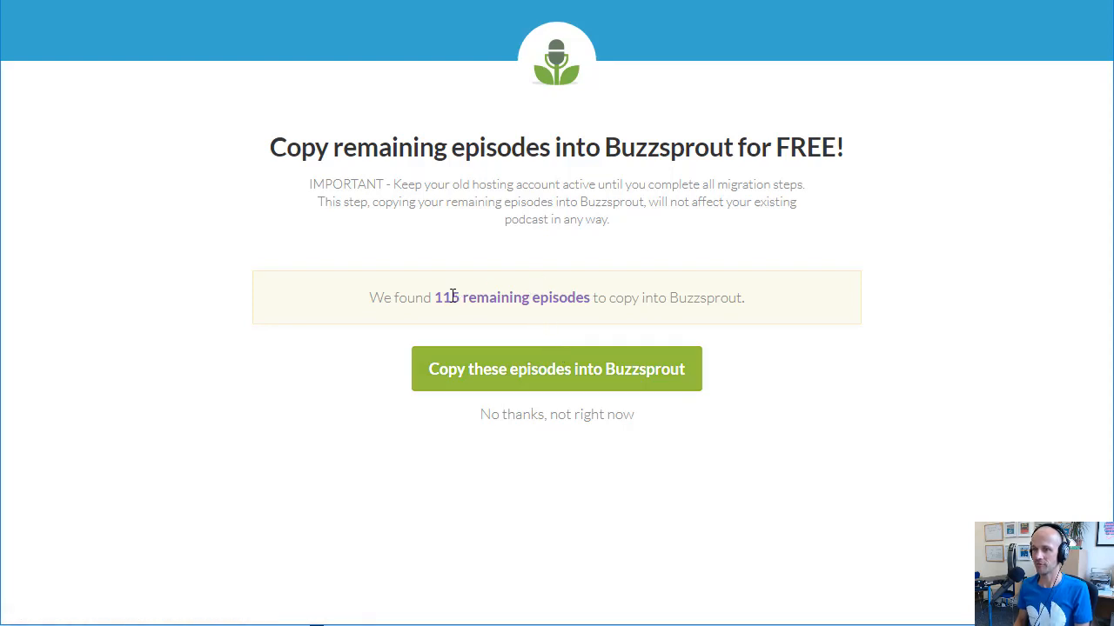
left_click(548, 372)
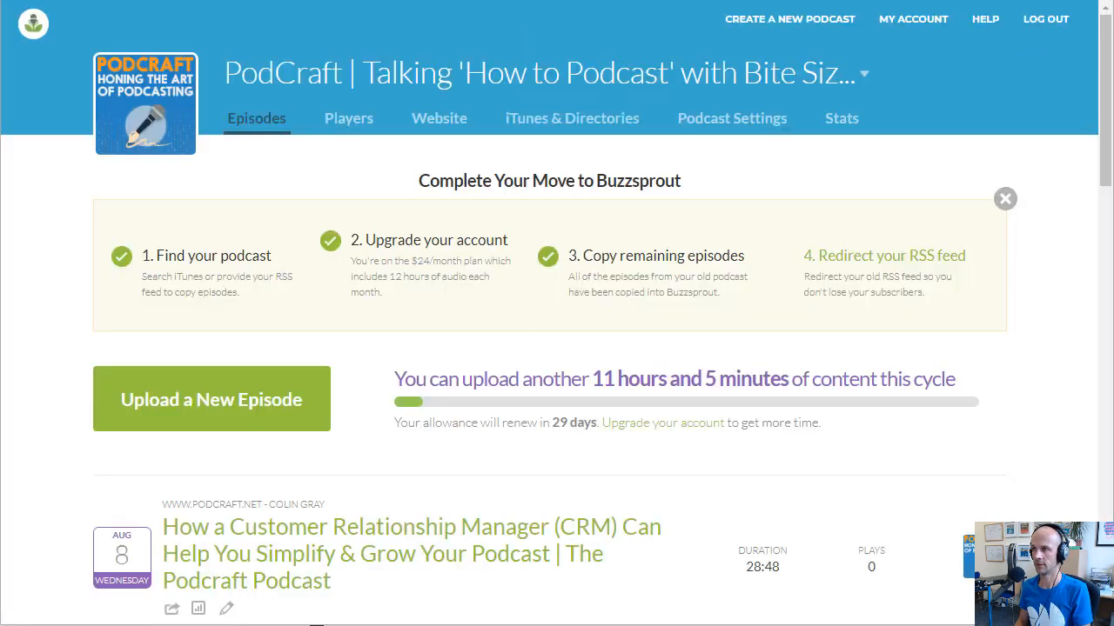
Show all episodes in the full episode history and examine the imported list down to the oldest entry.
scroll(658, 293, "down", 9)
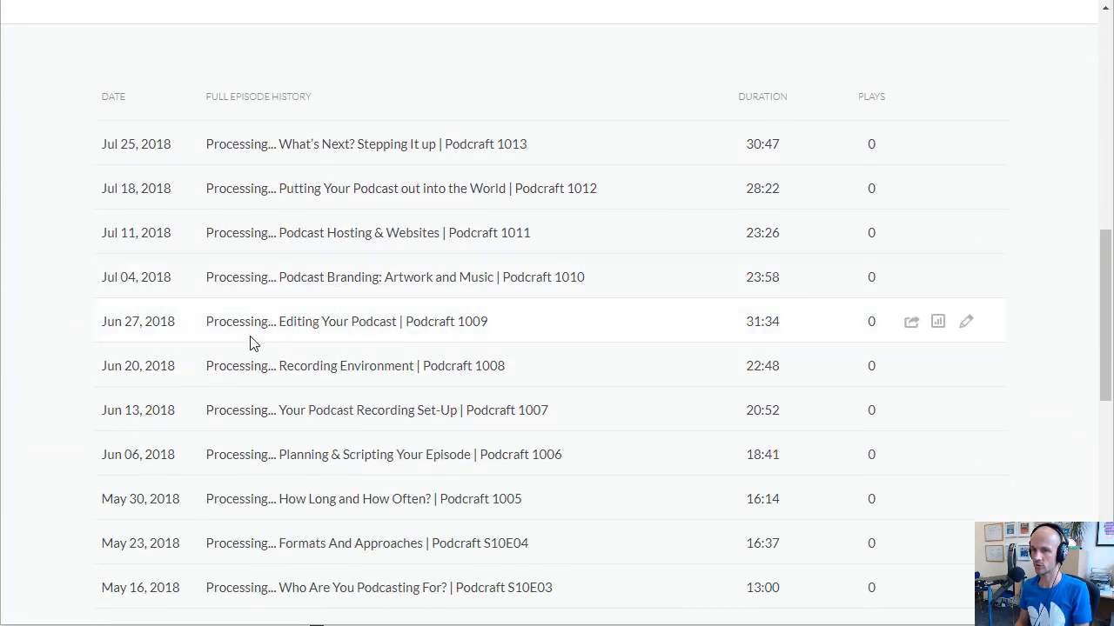
scroll(250, 344, "down", 2)
scroll(250, 345, "down", 2)
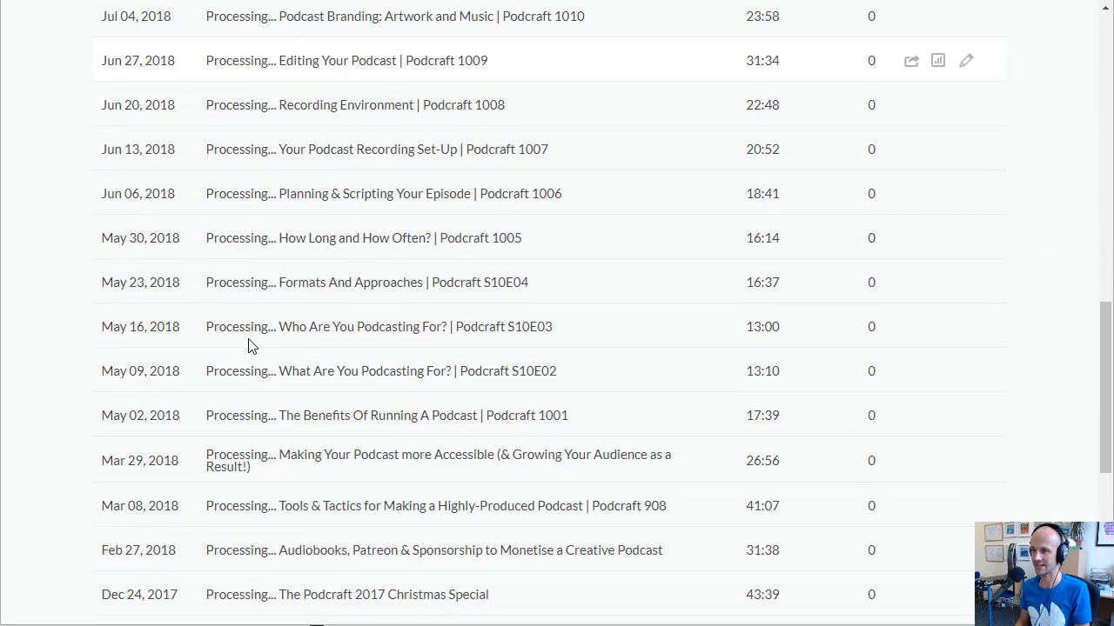
scroll(442, 365, "down", 2)
scroll(444, 366, "down", 5)
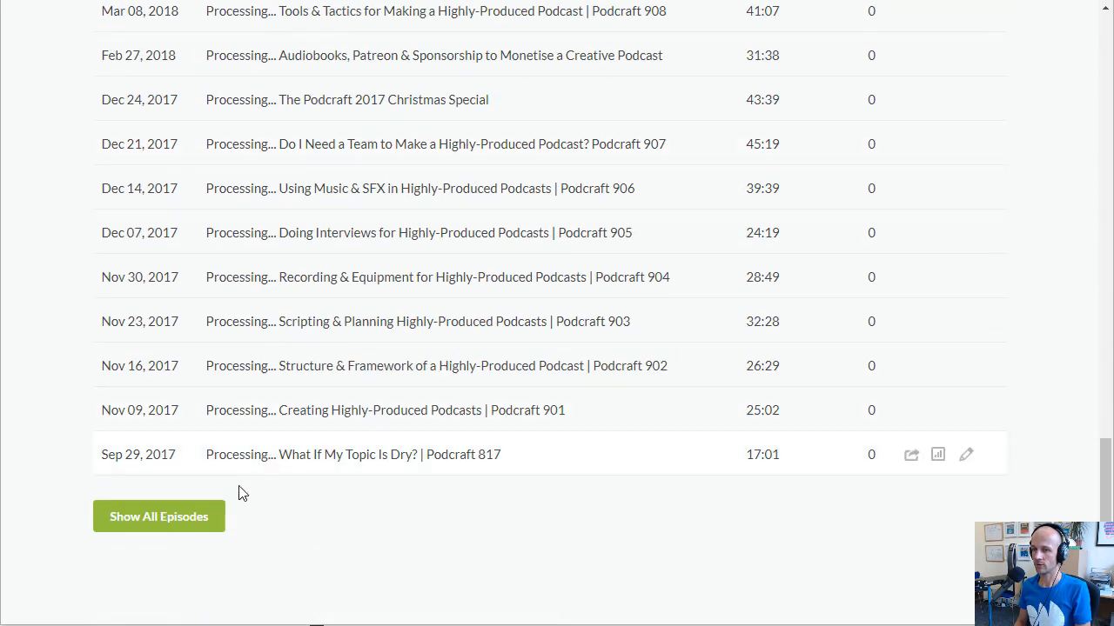
left_click(191, 522)
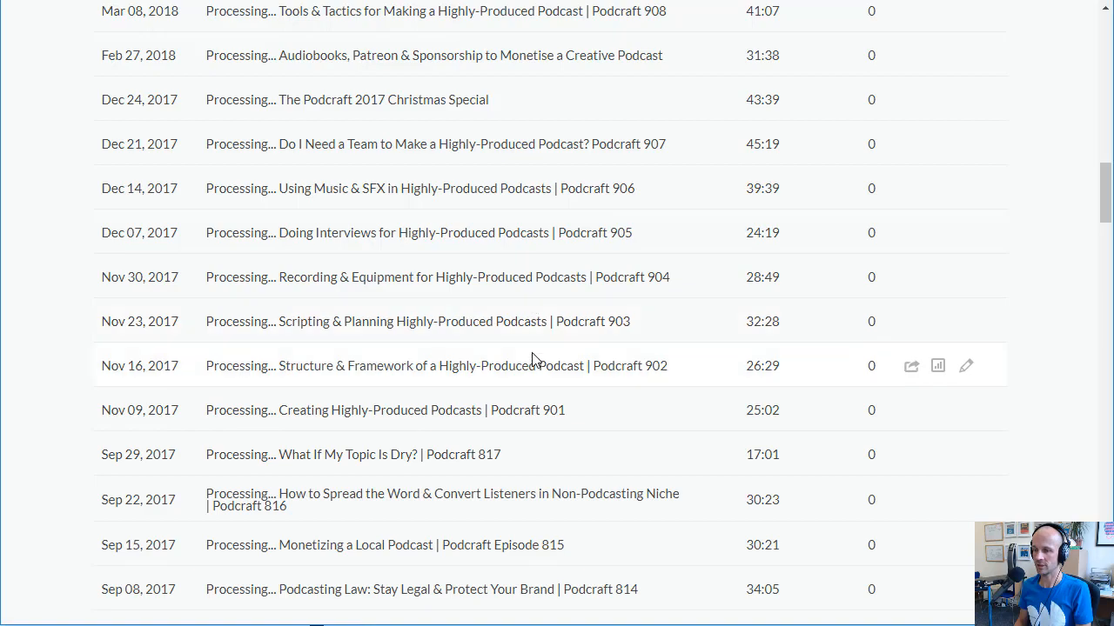
scroll(535, 359, "down", 7)
scroll(534, 360, "down", 13)
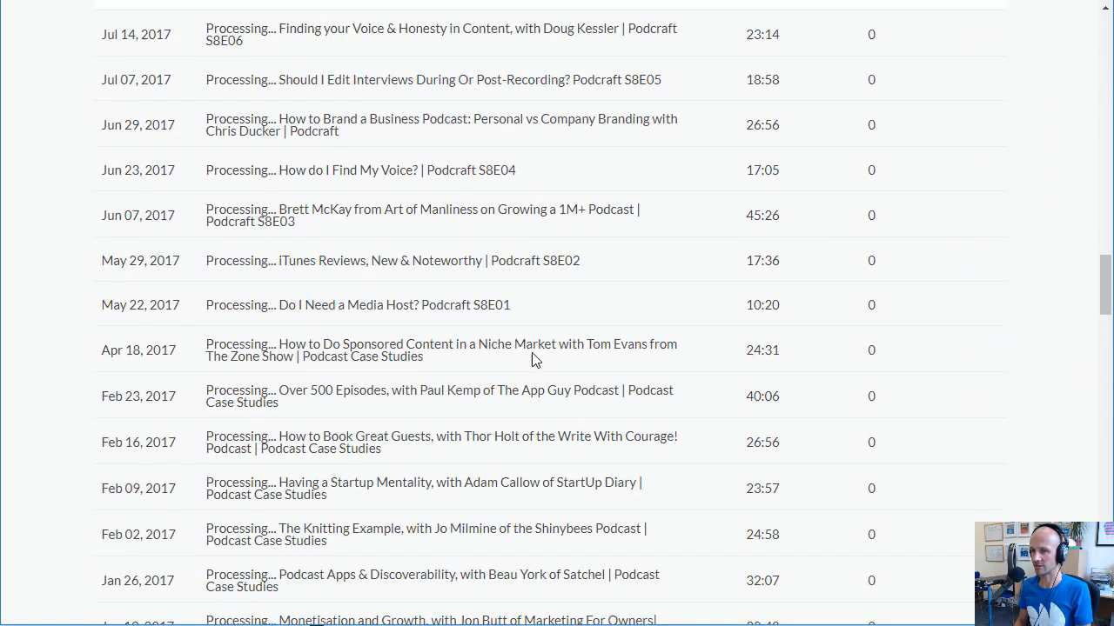
scroll(534, 359, "down", 13)
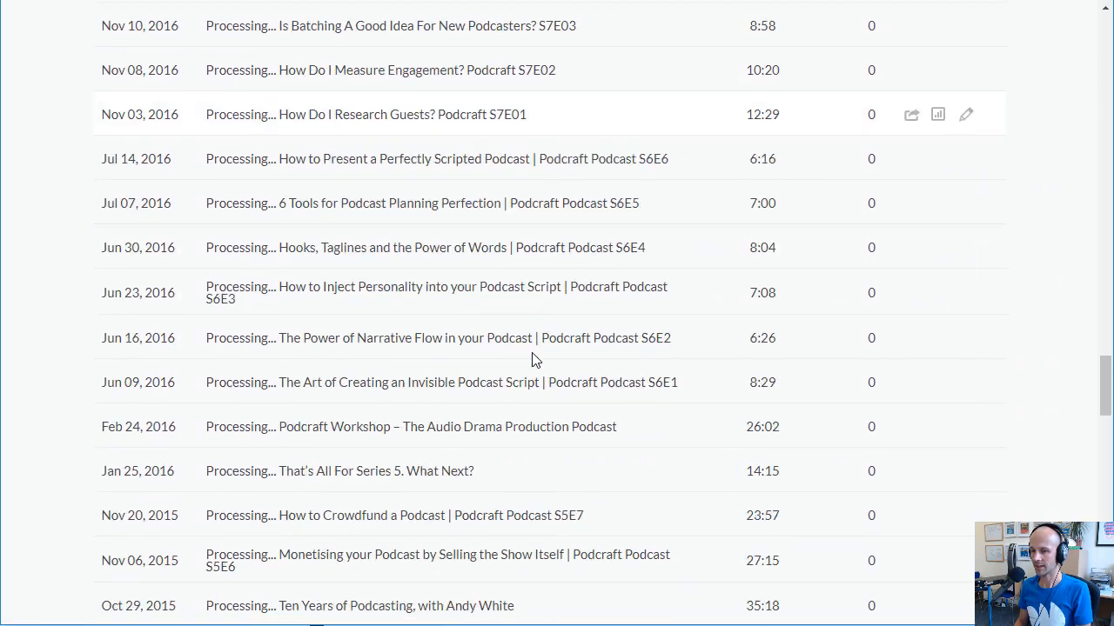
scroll(533, 353, "down", 12)
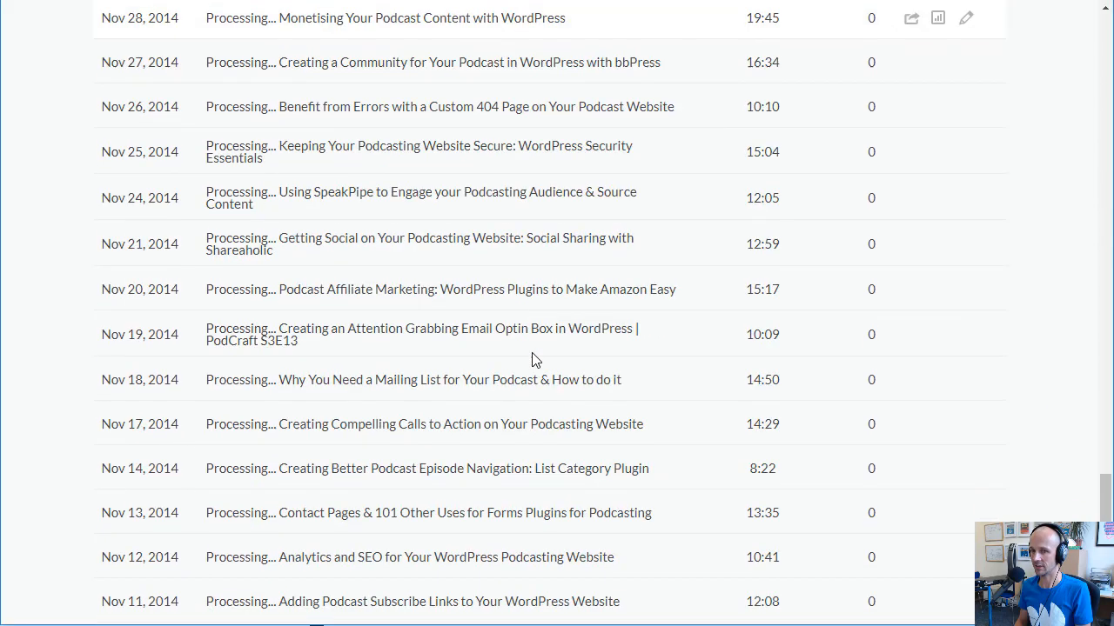
scroll(534, 354, "down", 1)
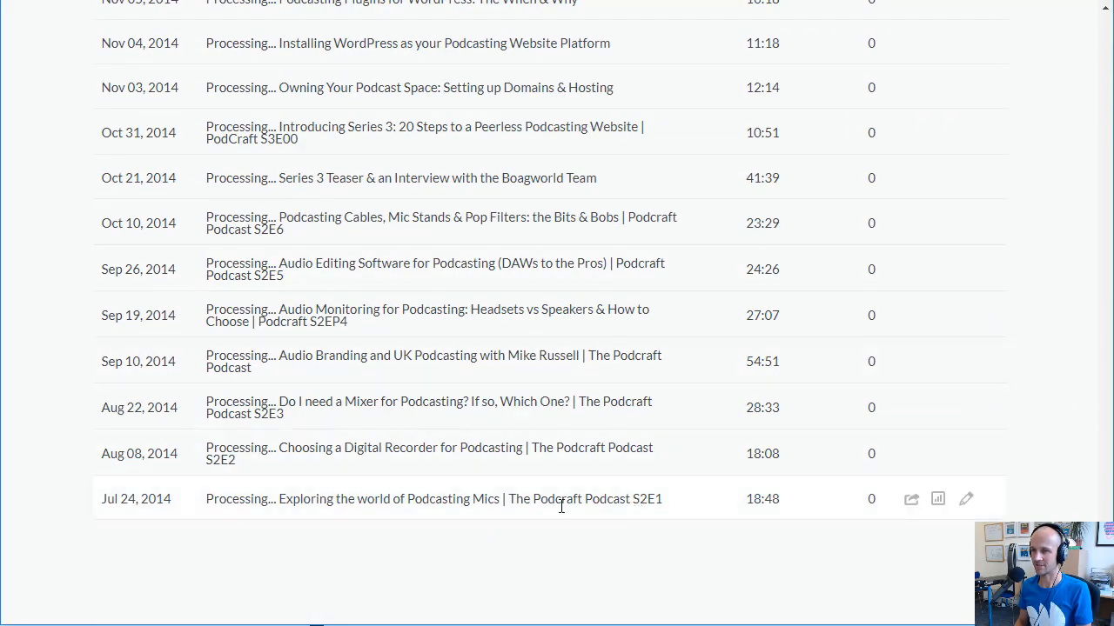
scroll(501, 461, "up", 4)
scroll(518, 435, "up", 18)
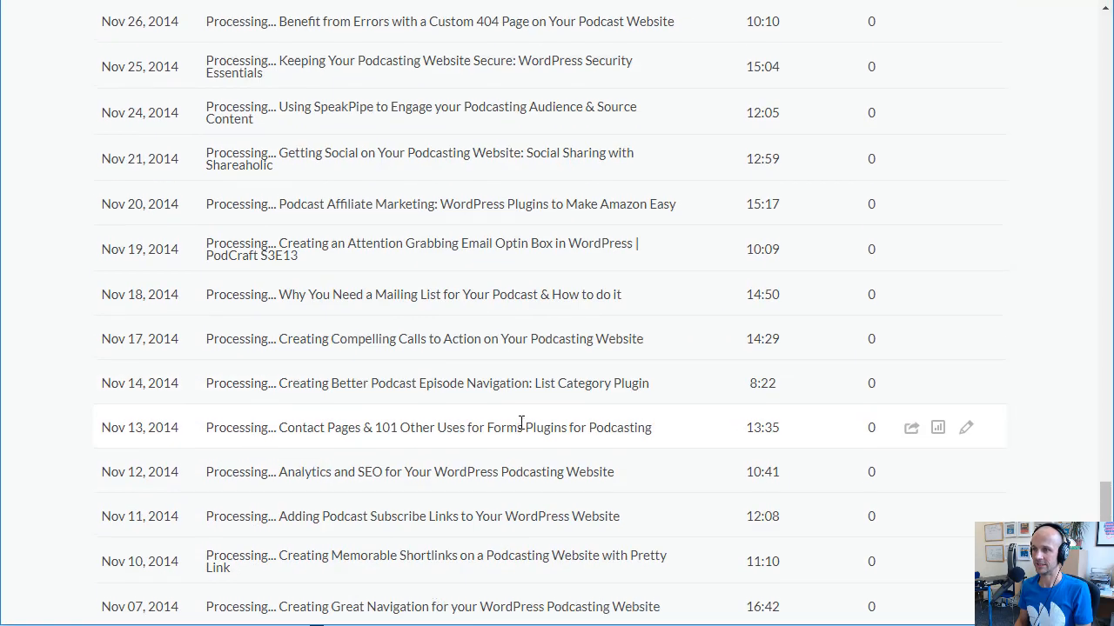
scroll(525, 428, "up", 20)
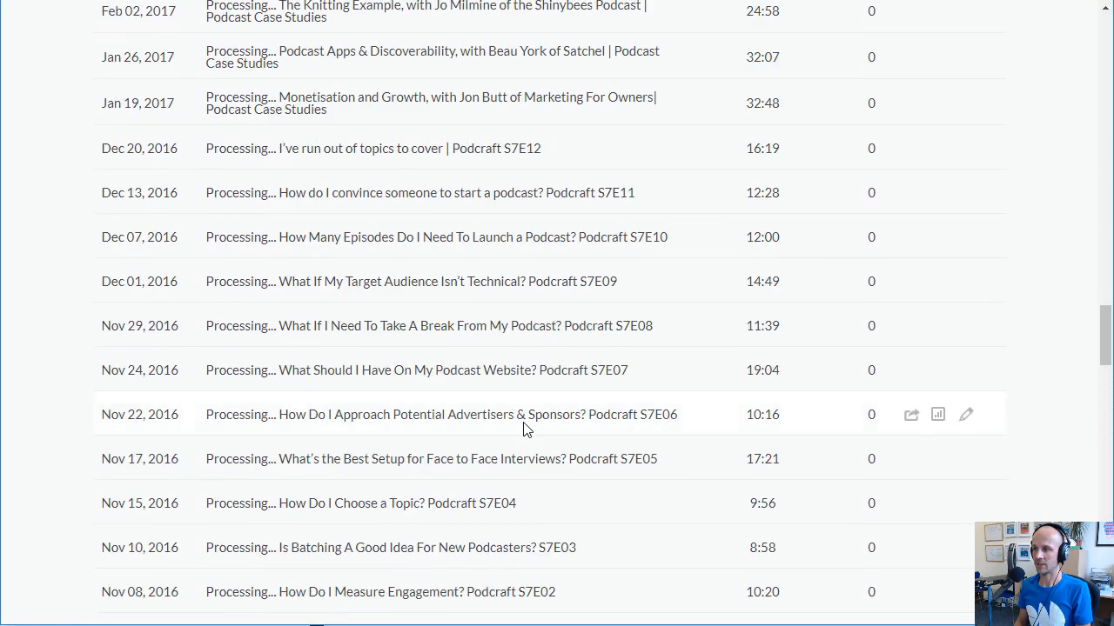
Start the RSS feed redirect stage of the move and copy the podcast's Buzzsprout RSS feed URL.
scroll(525, 428, "up", 5)
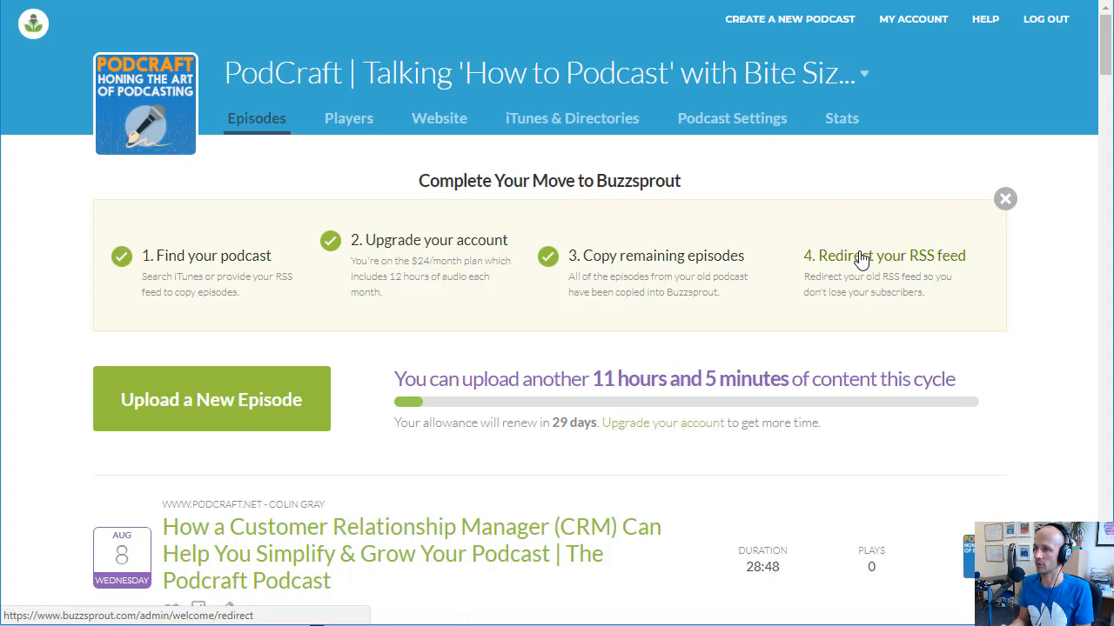
left_click(861, 259)
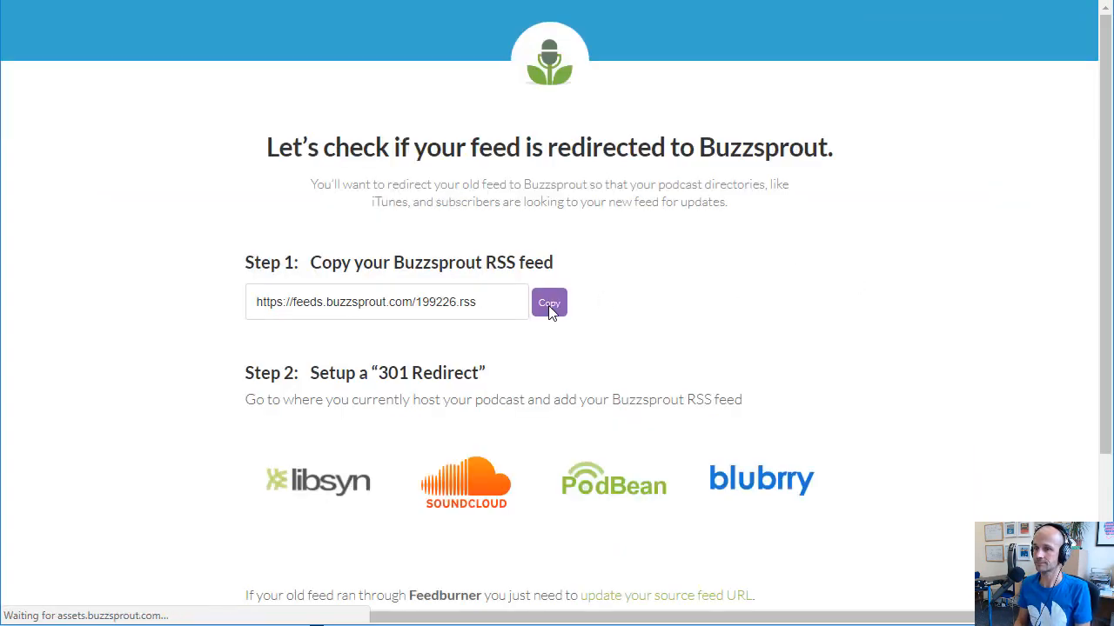
left_click(476, 302)
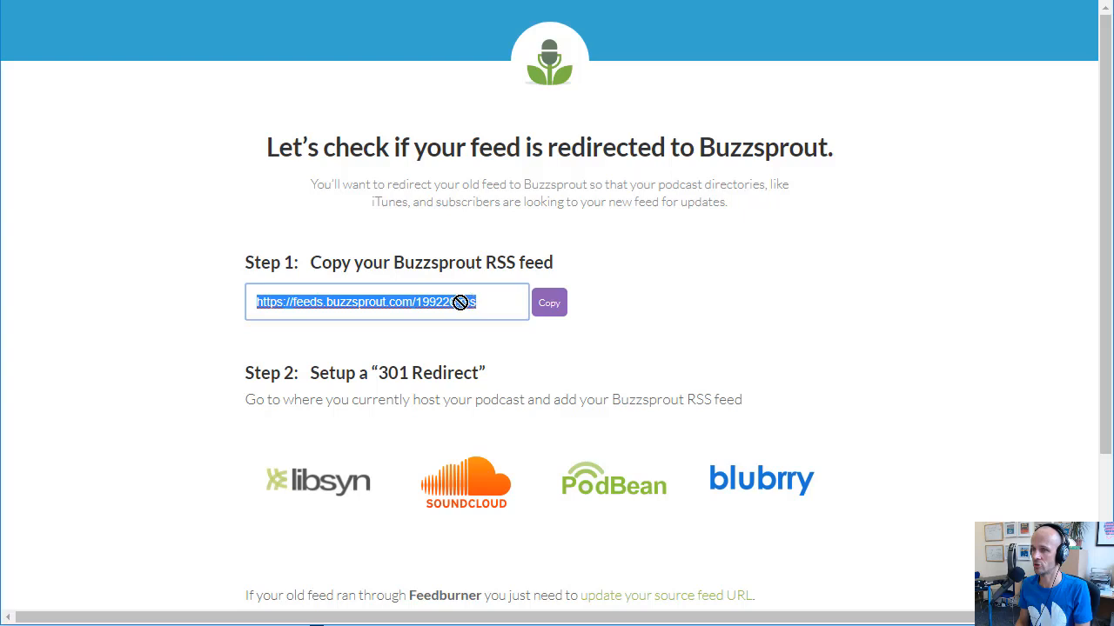
left_click(357, 305)
double_click(357, 305)
left_click_drag(478, 303, 263, 315)
left_click(549, 303)
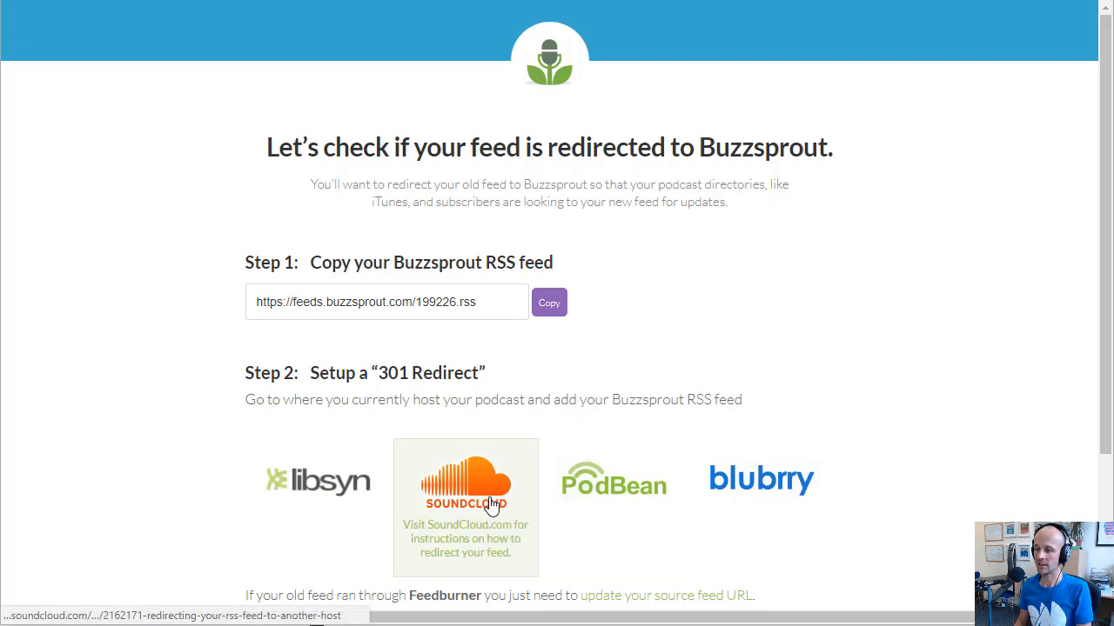
Look over the 301 redirect options for each podcast host and open the help article for redirecting a Blubrry feed.
scroll(505, 489, "down", 1)
scroll(505, 489, "down", 2)
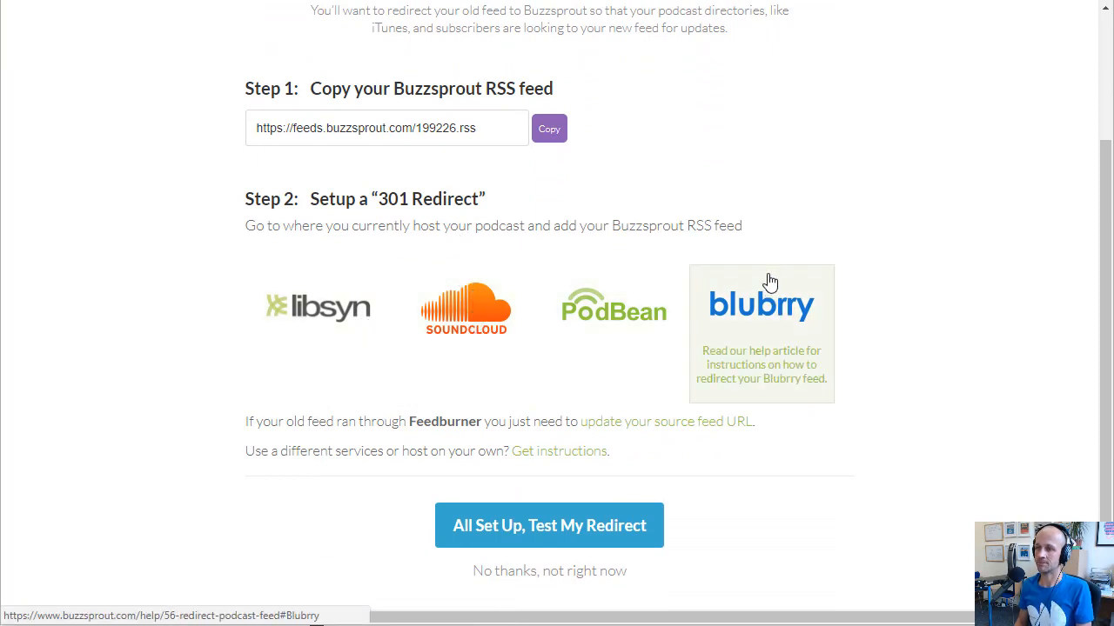
scroll(622, 443, "down", 1)
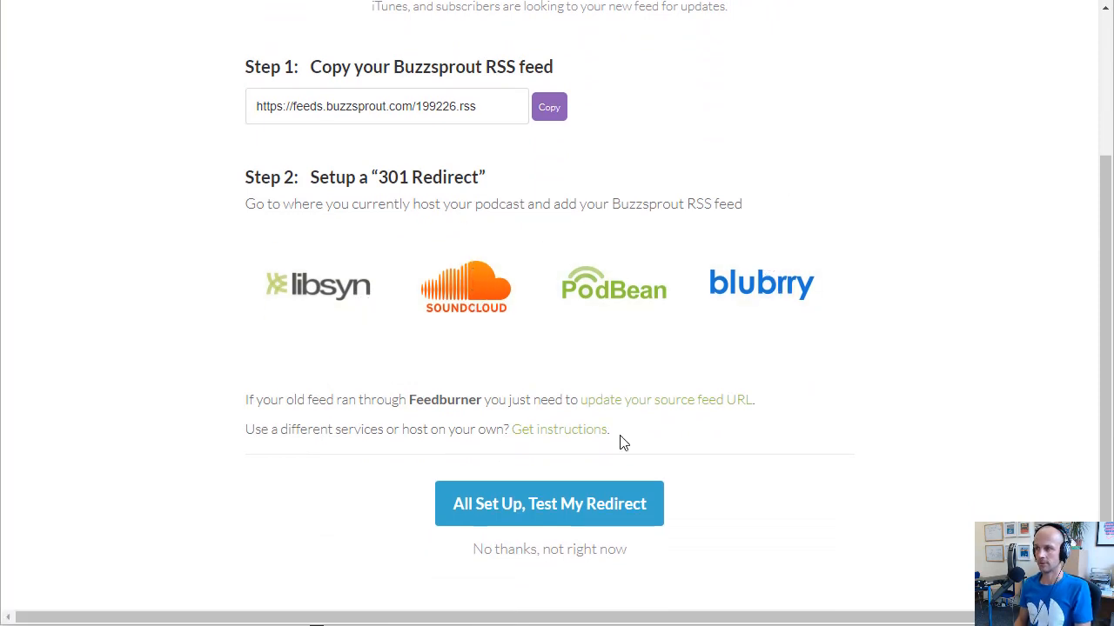
left_click(766, 289)
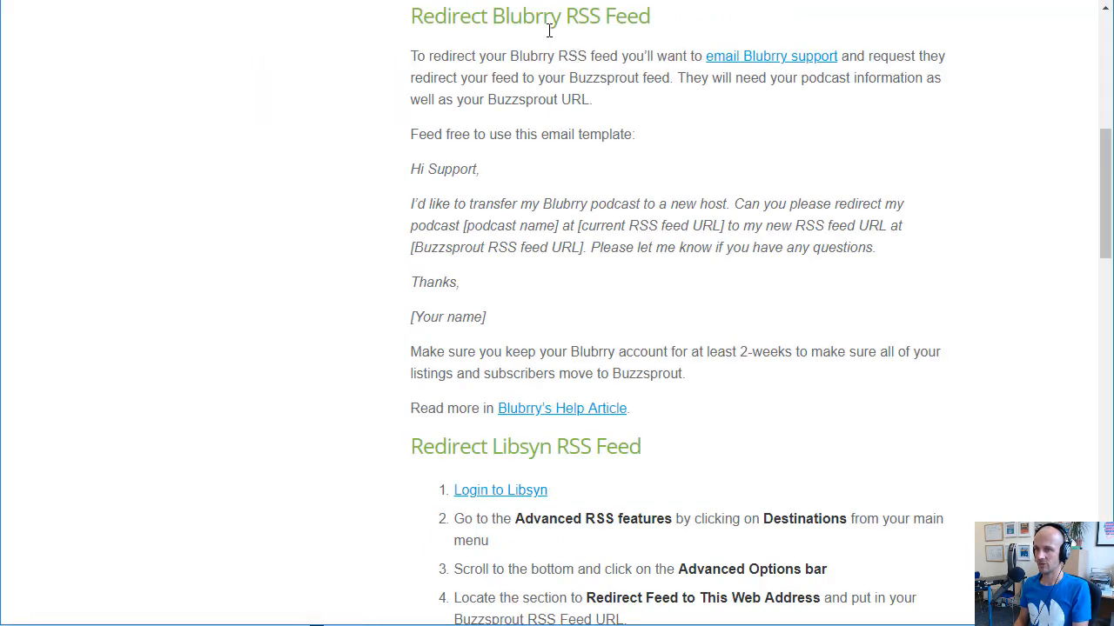
Switch to the WordPress PowerPress settings for The Podcraft Podcast category and examine the Apple settings for the iTunes New Feed URL option.
left_click(738, 61)
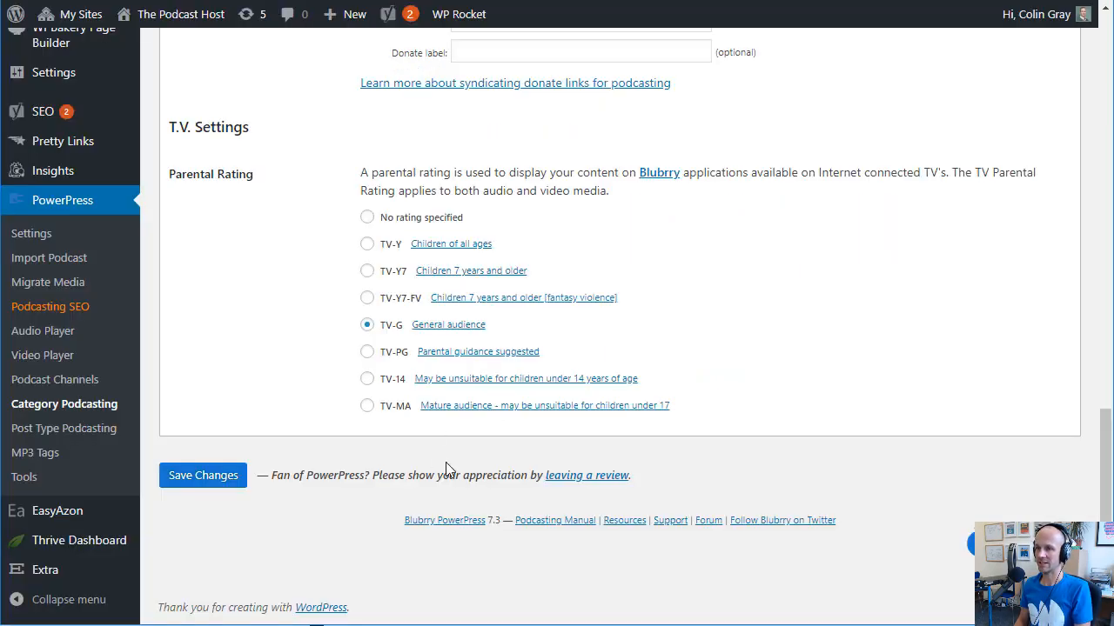
scroll(576, 406, "up", 20)
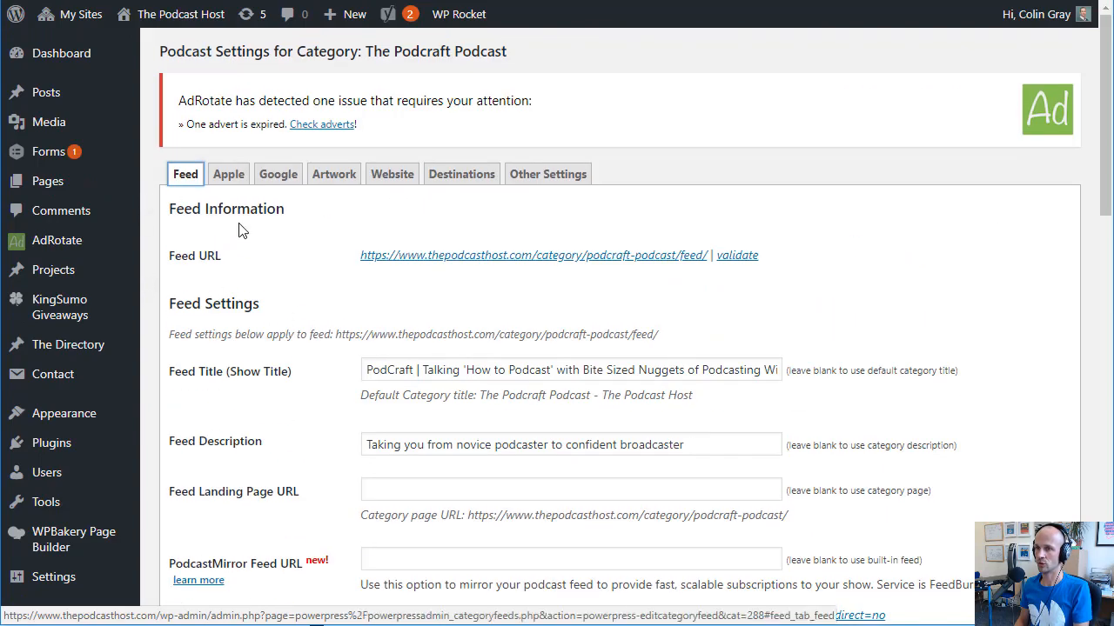
left_click(228, 175)
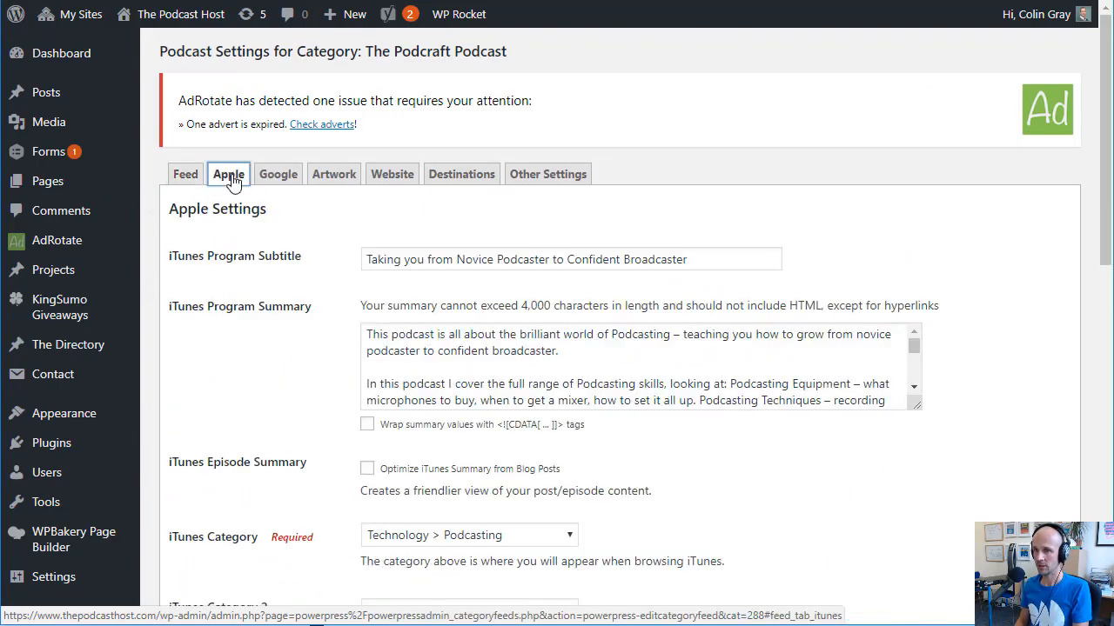
scroll(315, 360, "down", 3)
scroll(315, 360, "down", 6)
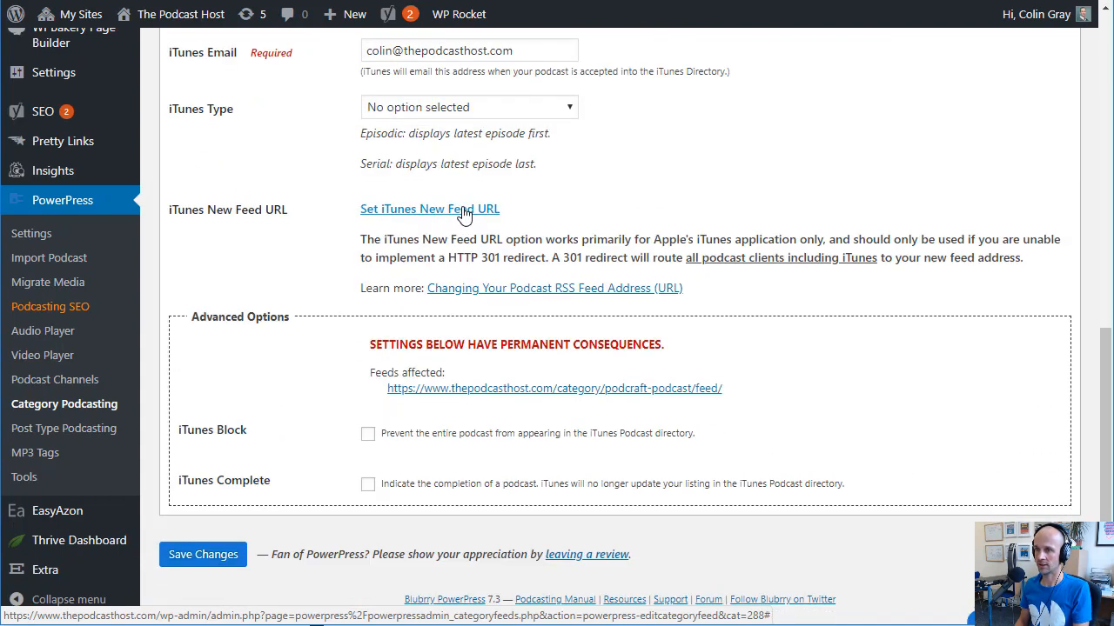
scroll(440, 237, "up", 1)
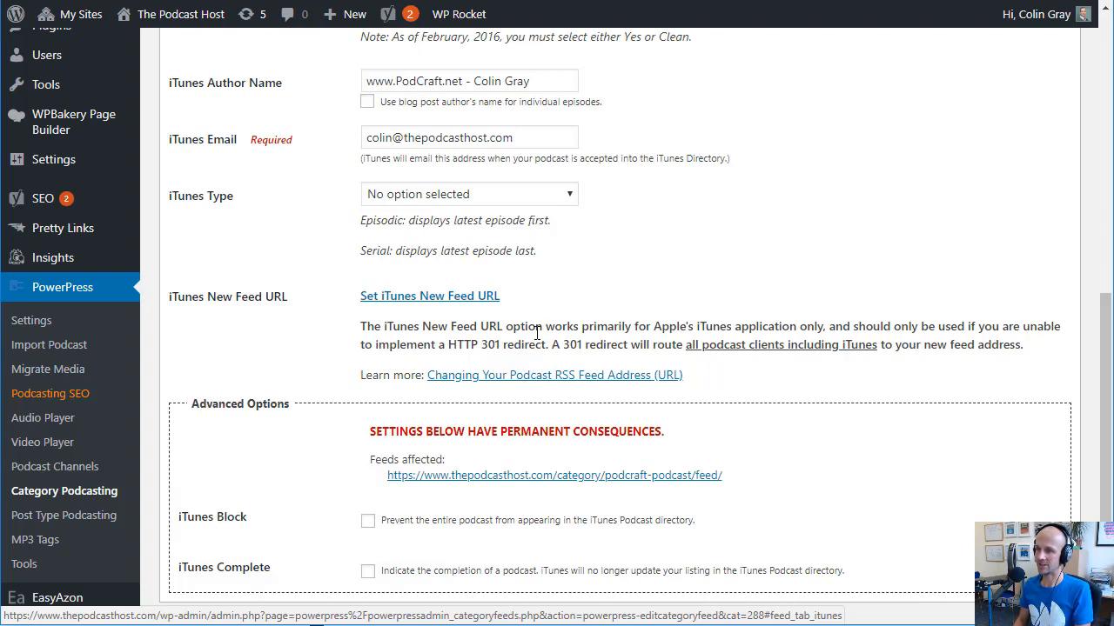
scroll(539, 339, "up", 5)
scroll(535, 335, "down", 5)
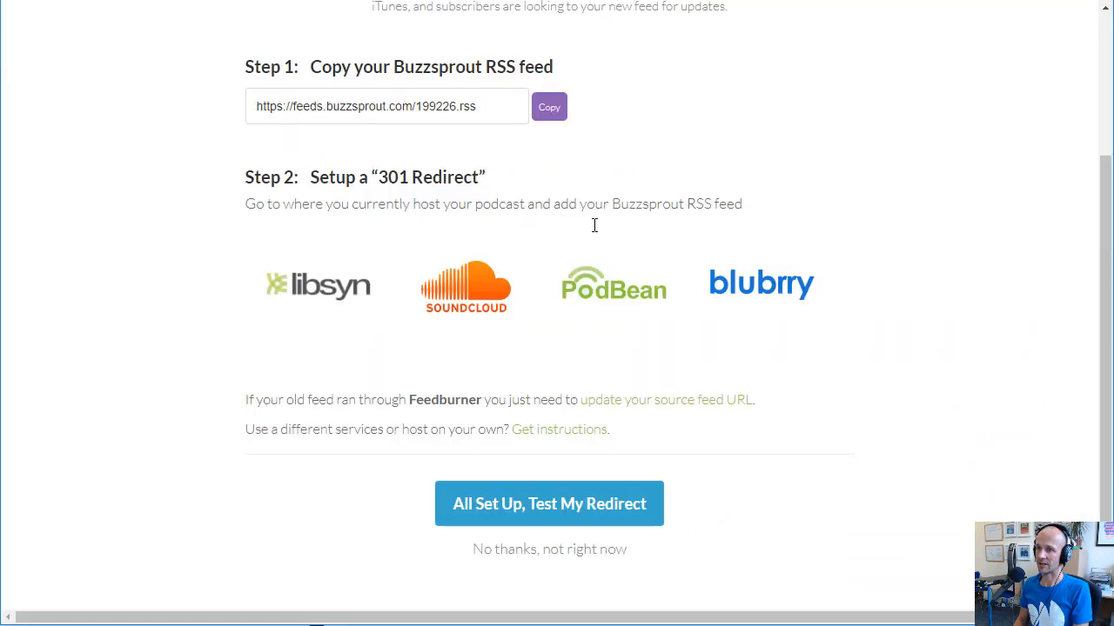
Reread the Blubrry redirect instructions in Buzzsprout's help and copy the Buzzsprout RSS feed URL again from the redirect page.
left_click(766, 293)
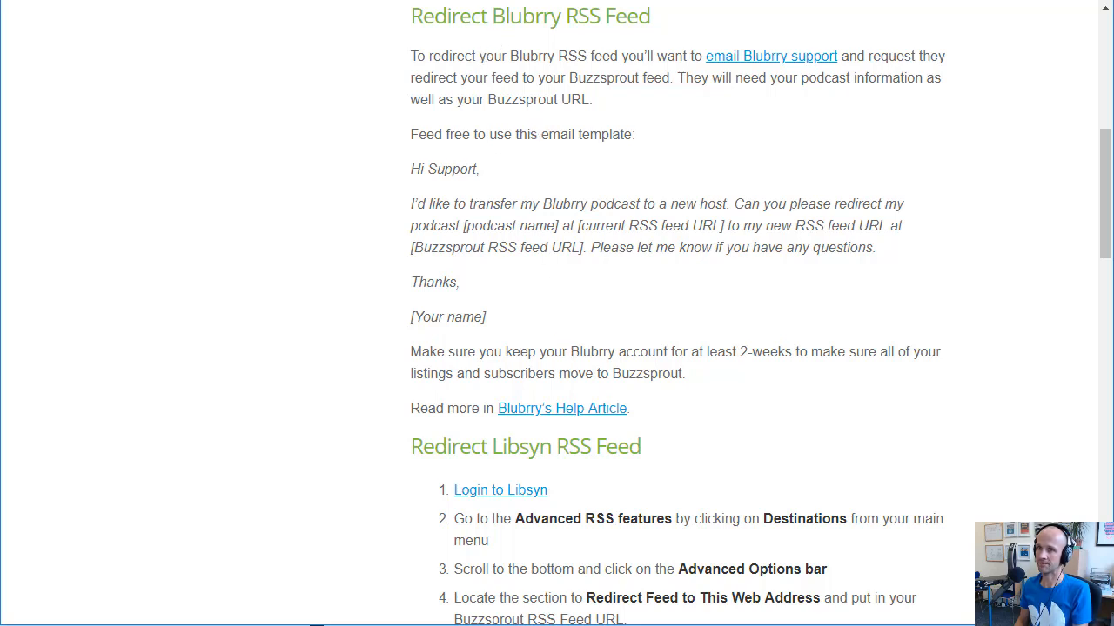
key("alt+Left")
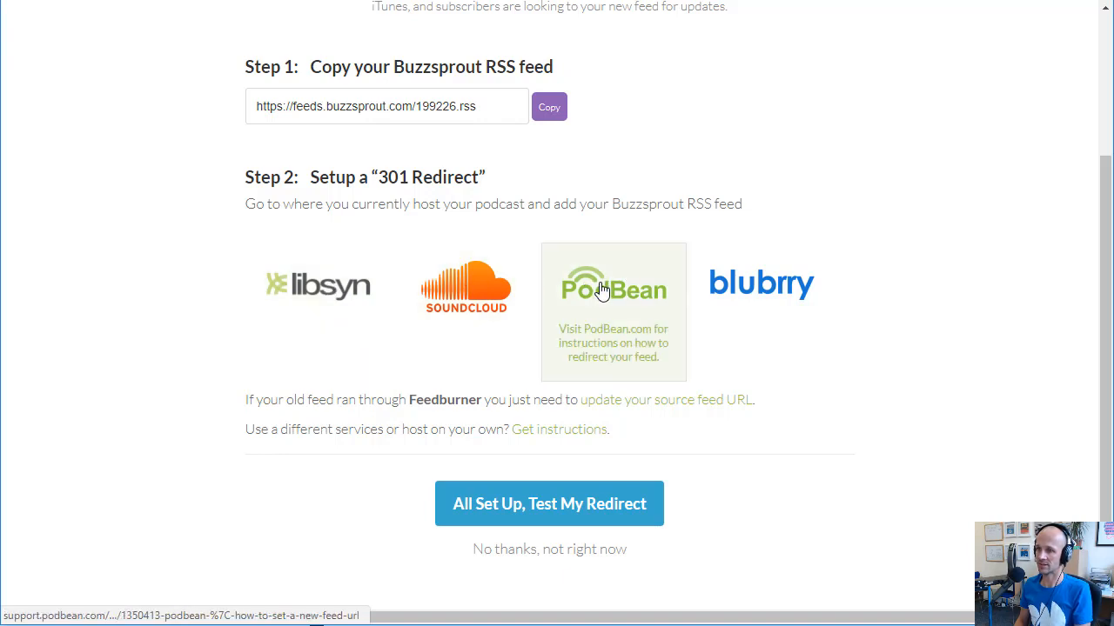
left_click(476, 104)
left_click(550, 111)
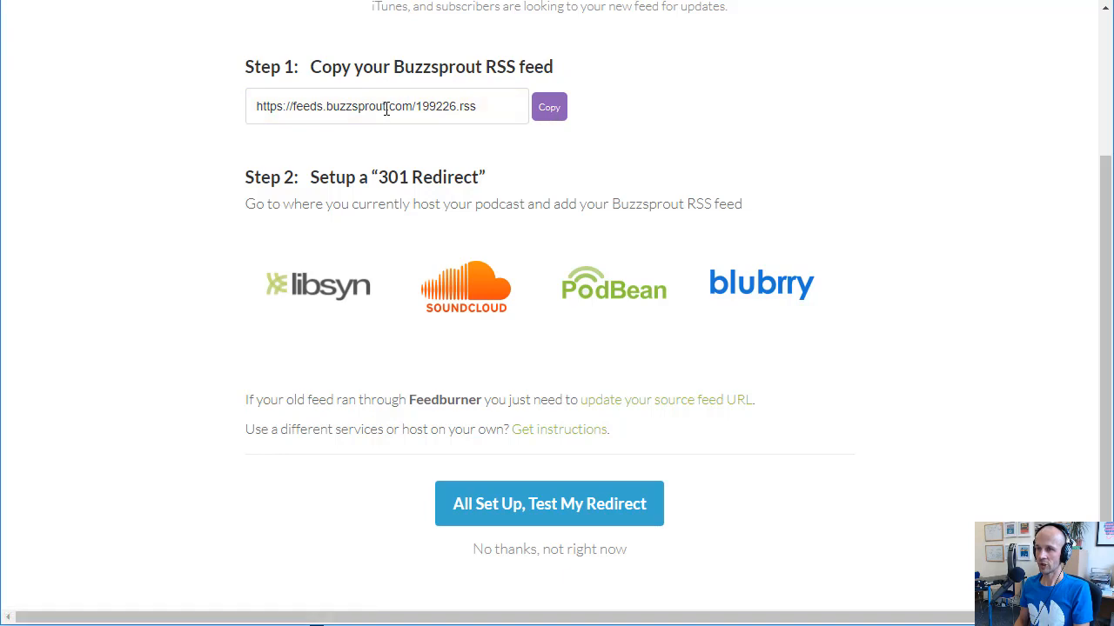